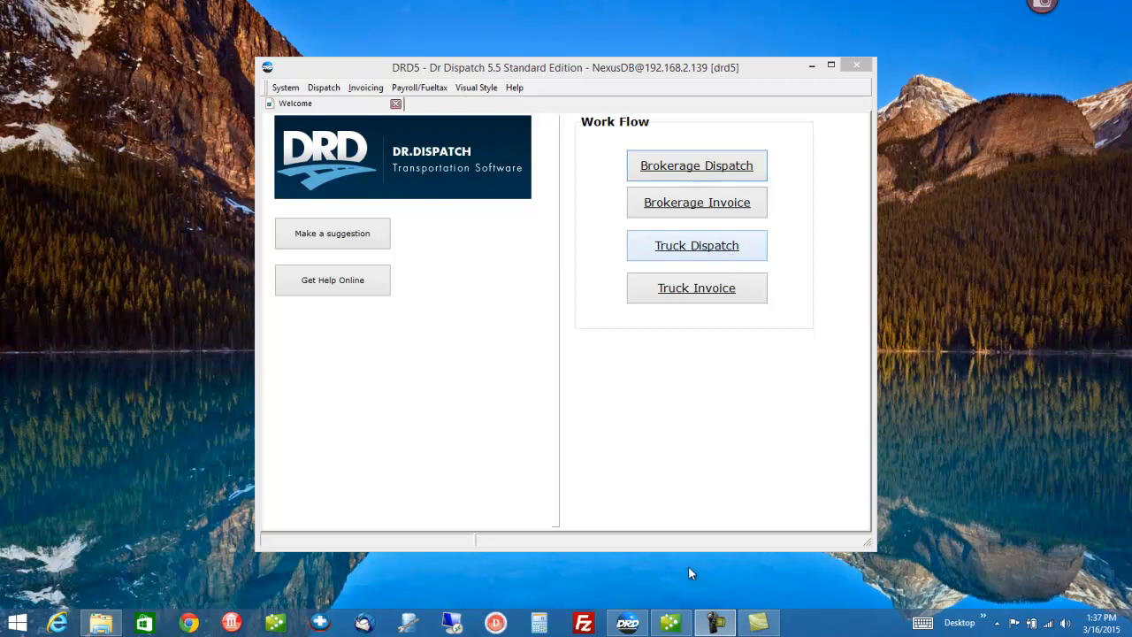
Step: Bring QuickBooks forward and open the Item List showing Fuel Surcharge, Trk Freight and Factoring Fees
left_click(669, 624)
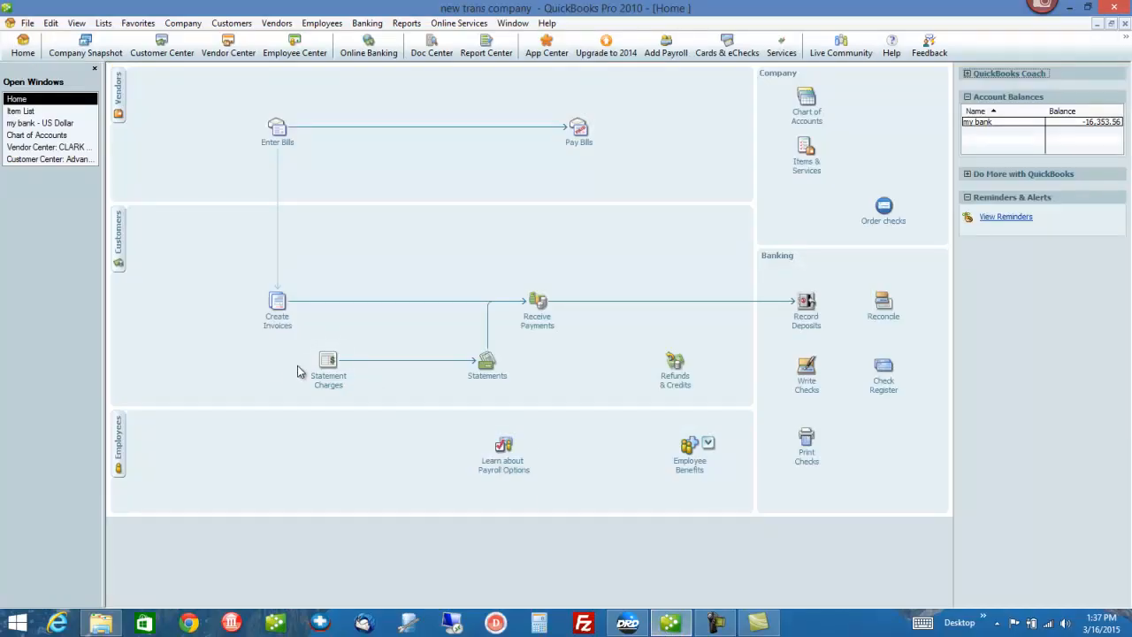
left_click(103, 23)
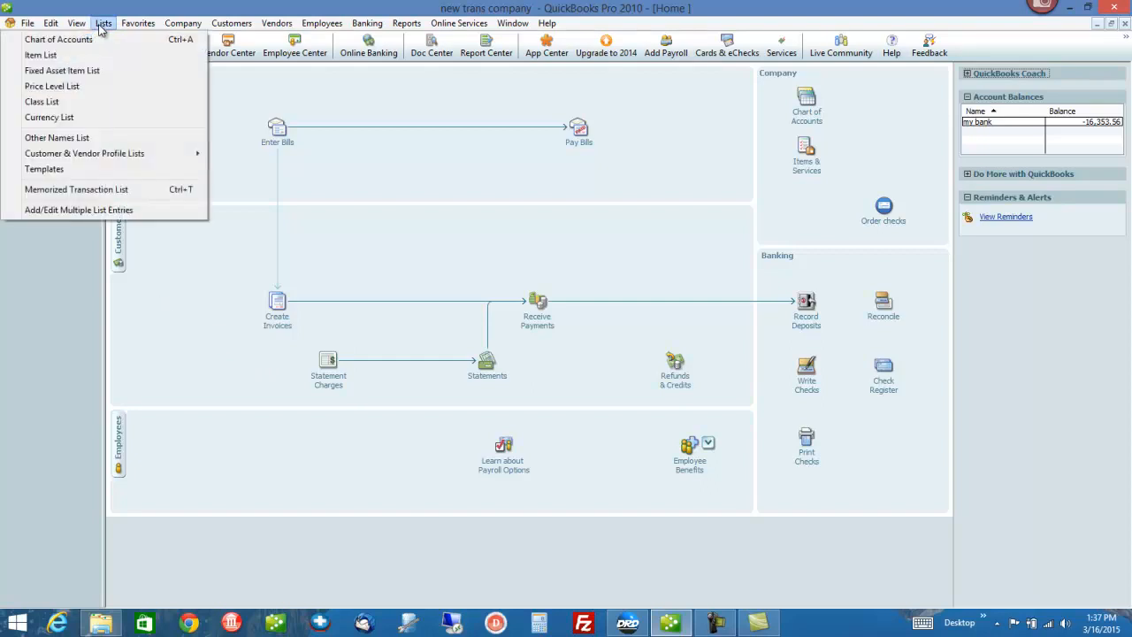
left_click(85, 55)
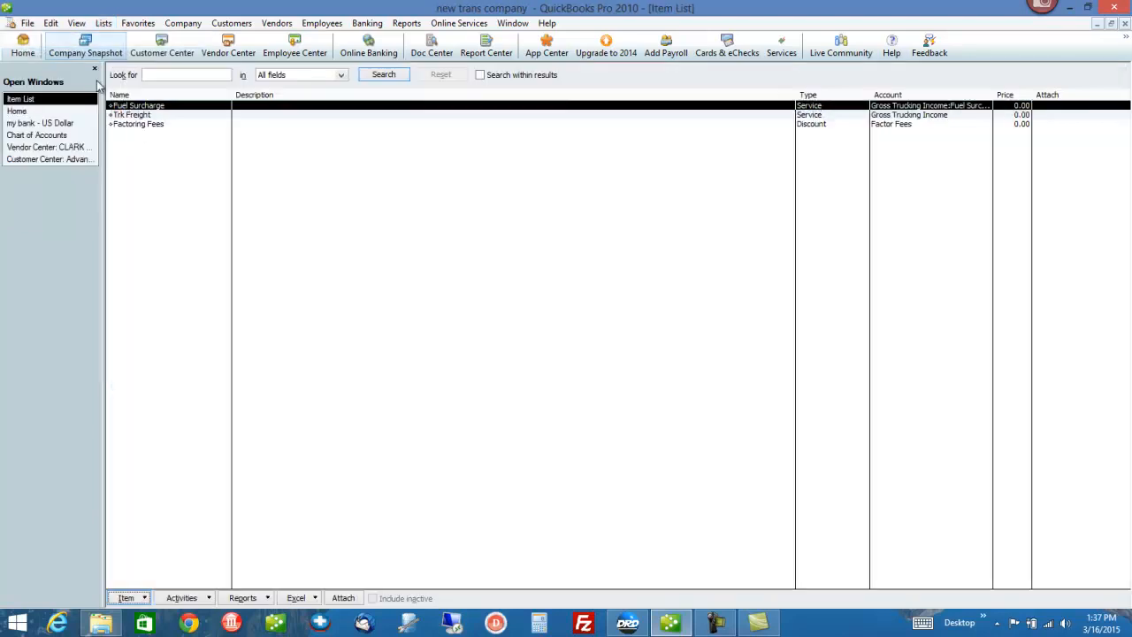
right_click(147, 156)
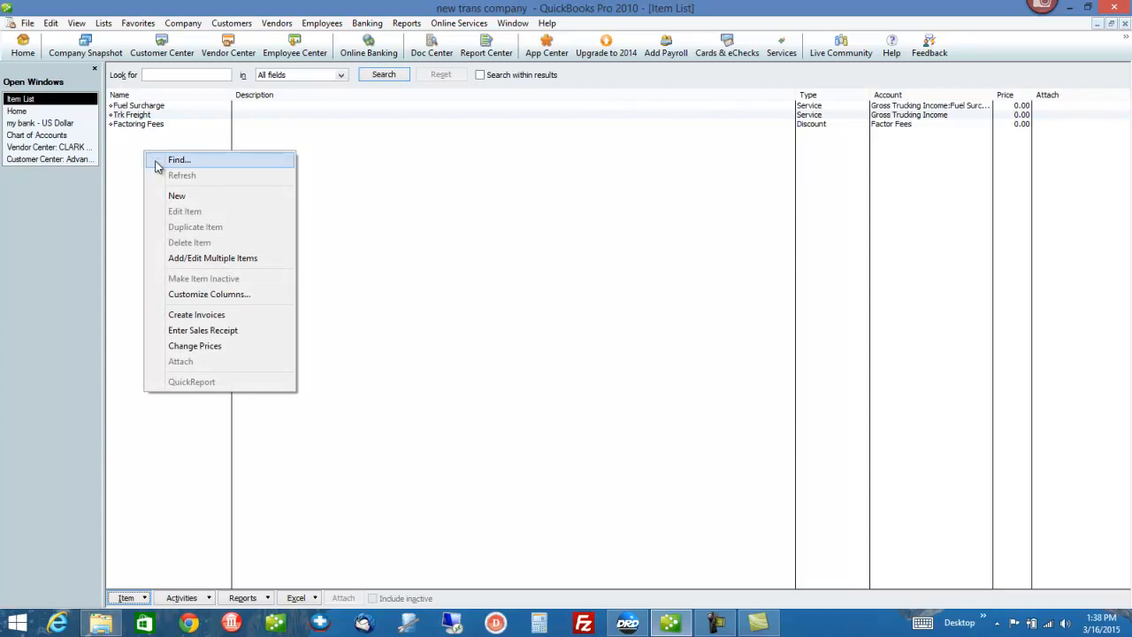
Step: Start a new item and name it 'Advance Taken'
left_click(170, 196)
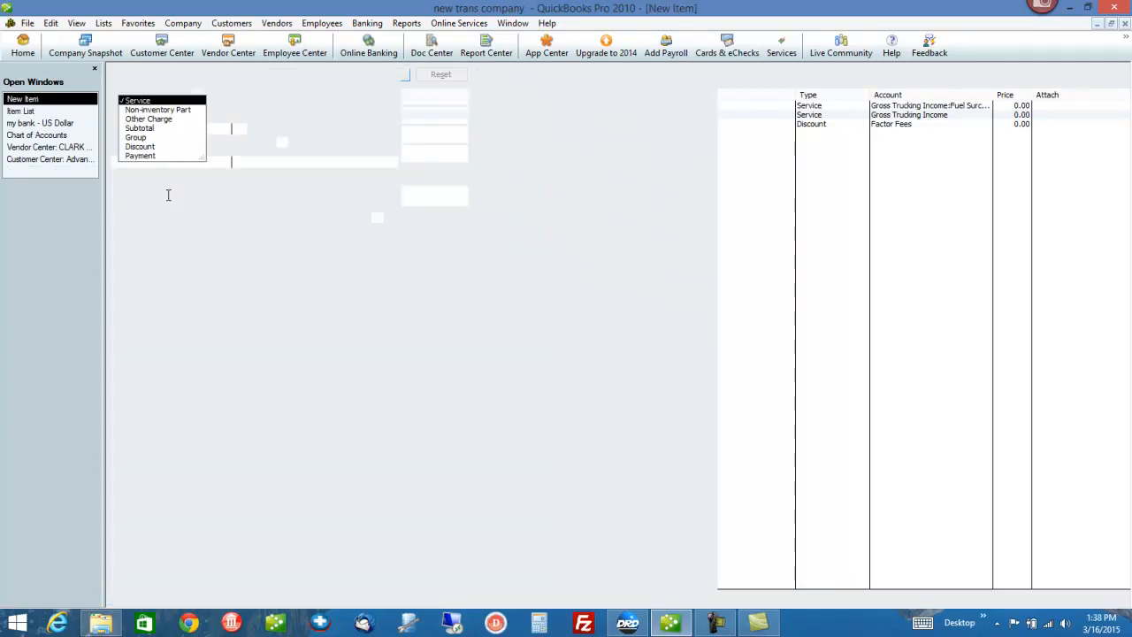
left_click(291, 121)
left_click(153, 142)
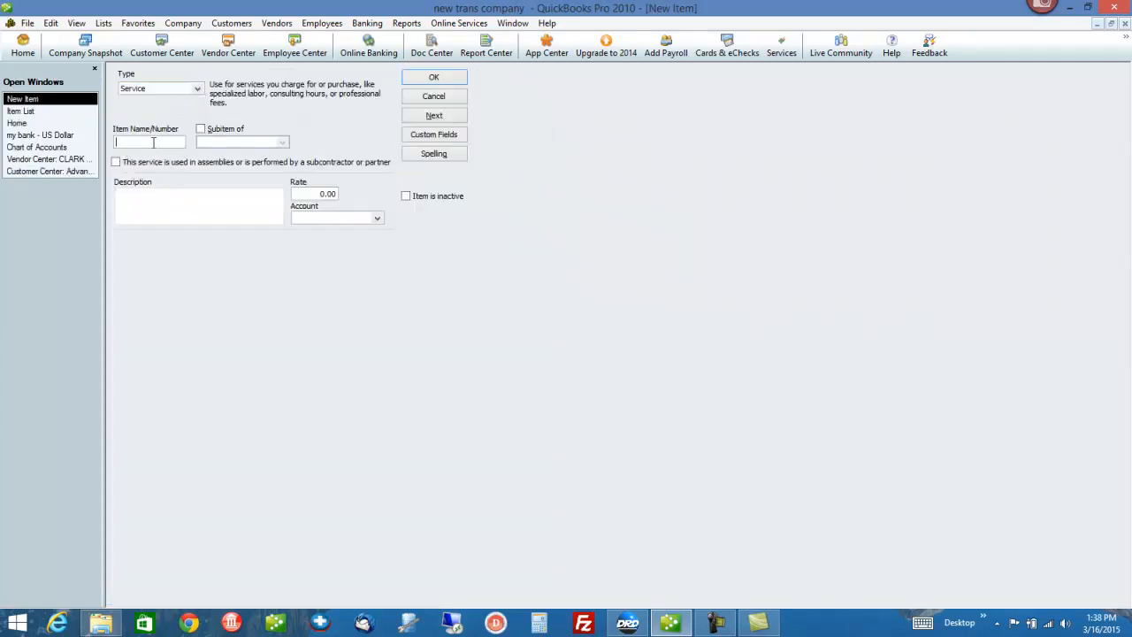
type("Advc")
key("BackSpace")
type("ance Taken")
key("Tab")
Step: Set the new Advance Taken item's type to Payment
left_click(197, 89)
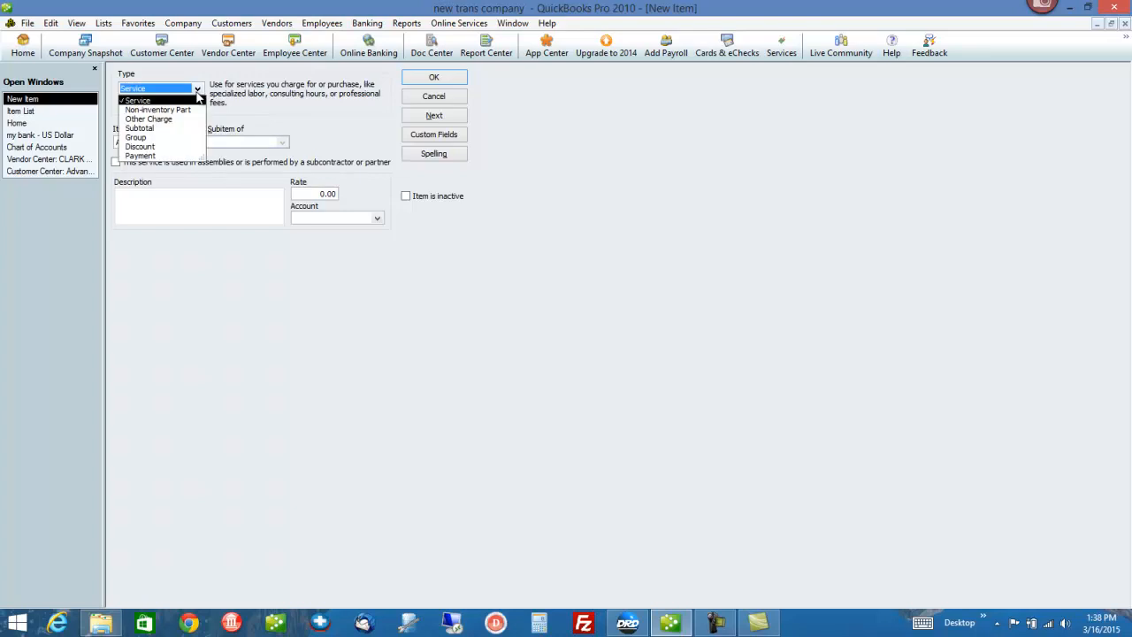
left_click(155, 157)
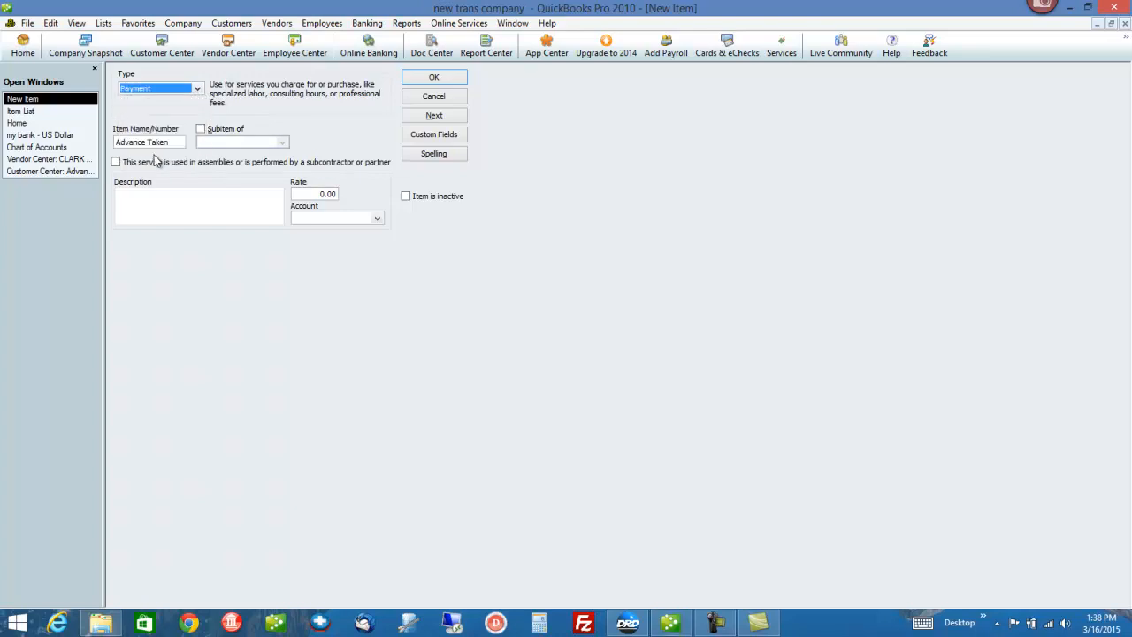
left_click_drag(175, 142, 112, 150)
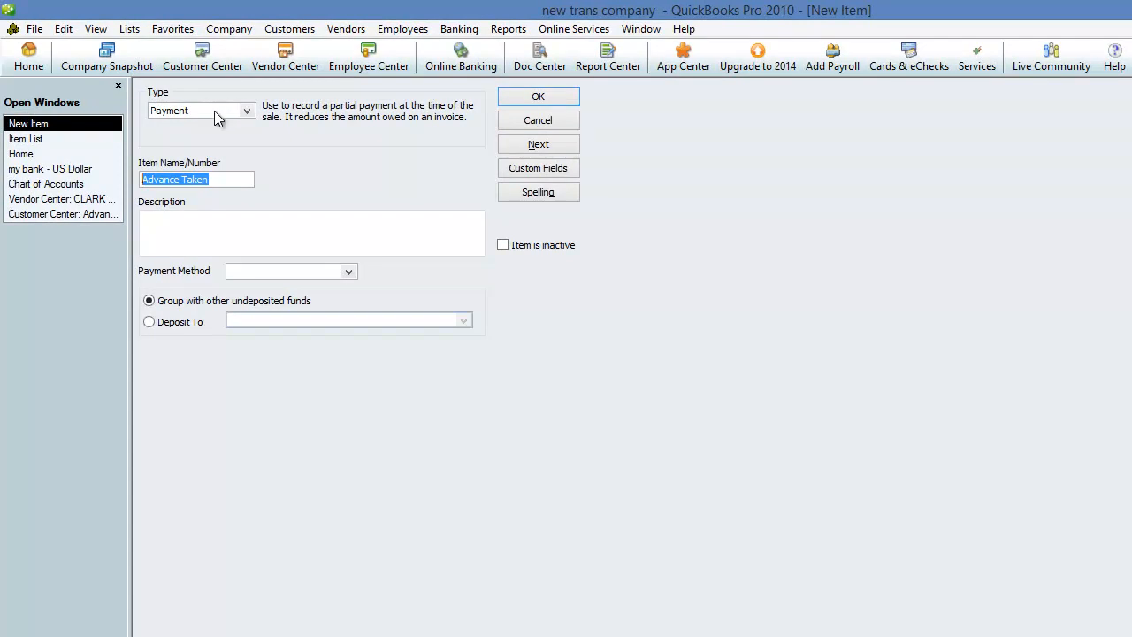
left_click(218, 109)
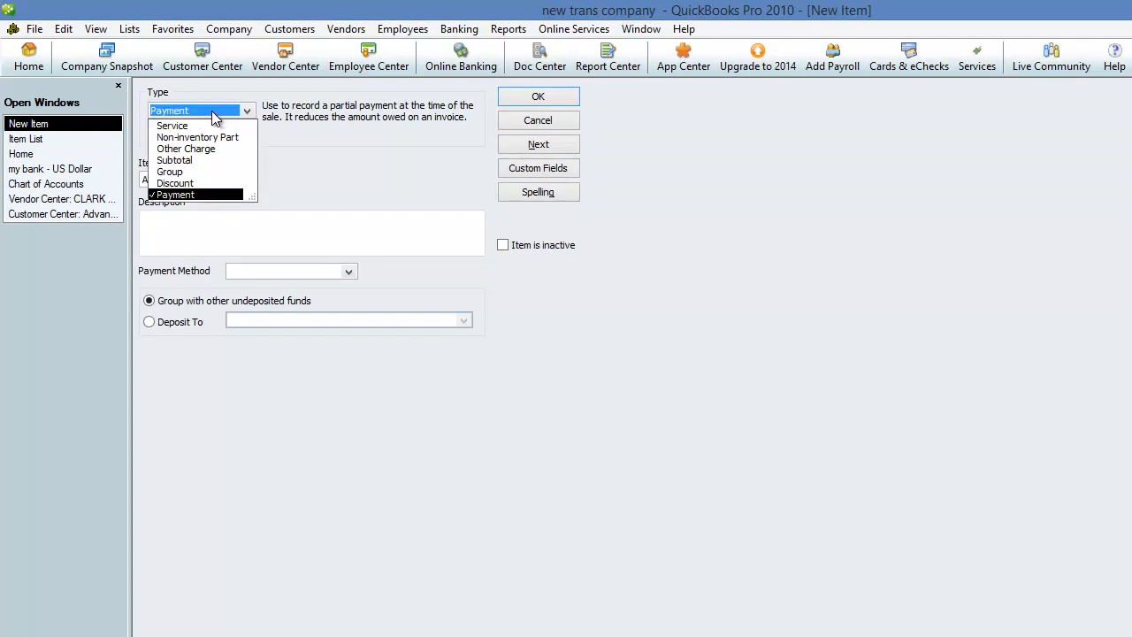
left_click(215, 114)
left_click_drag(236, 182, 7, 168)
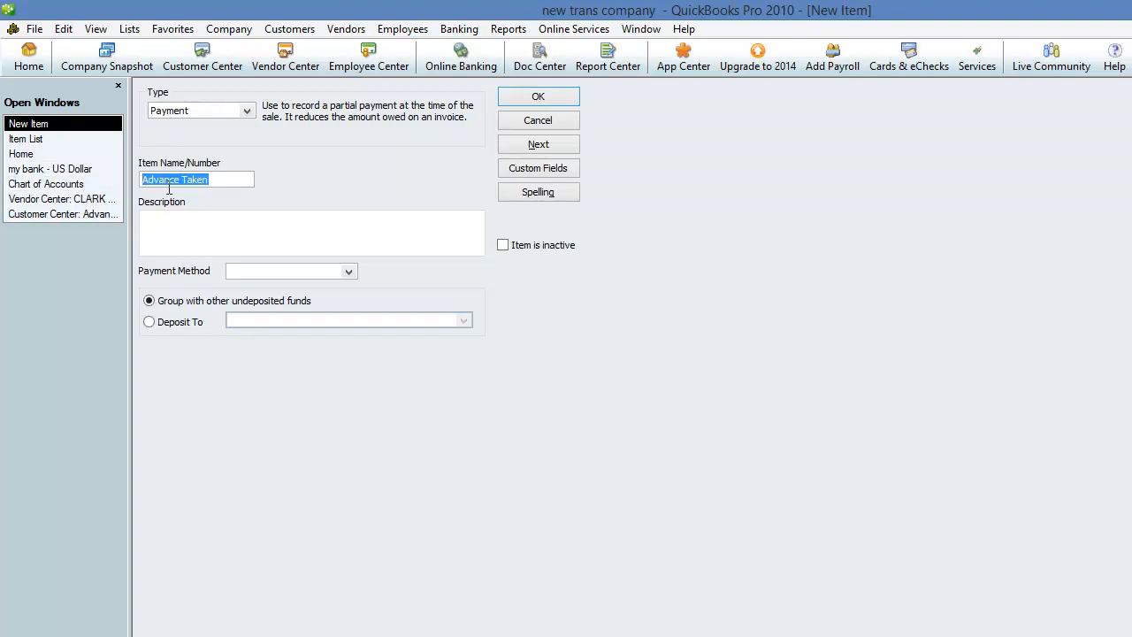
left_click_drag(225, 176, 74, 172)
Step: Give Advance Taken the Cash payment method, grouped with other undeposited funds
left_click(350, 274)
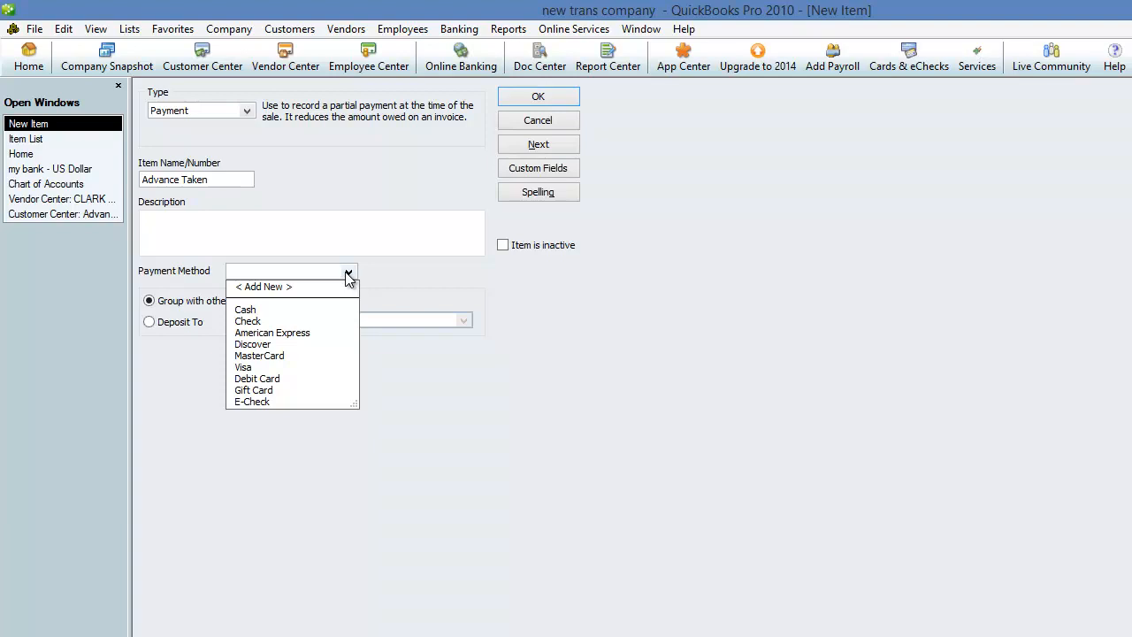
left_click(291, 310)
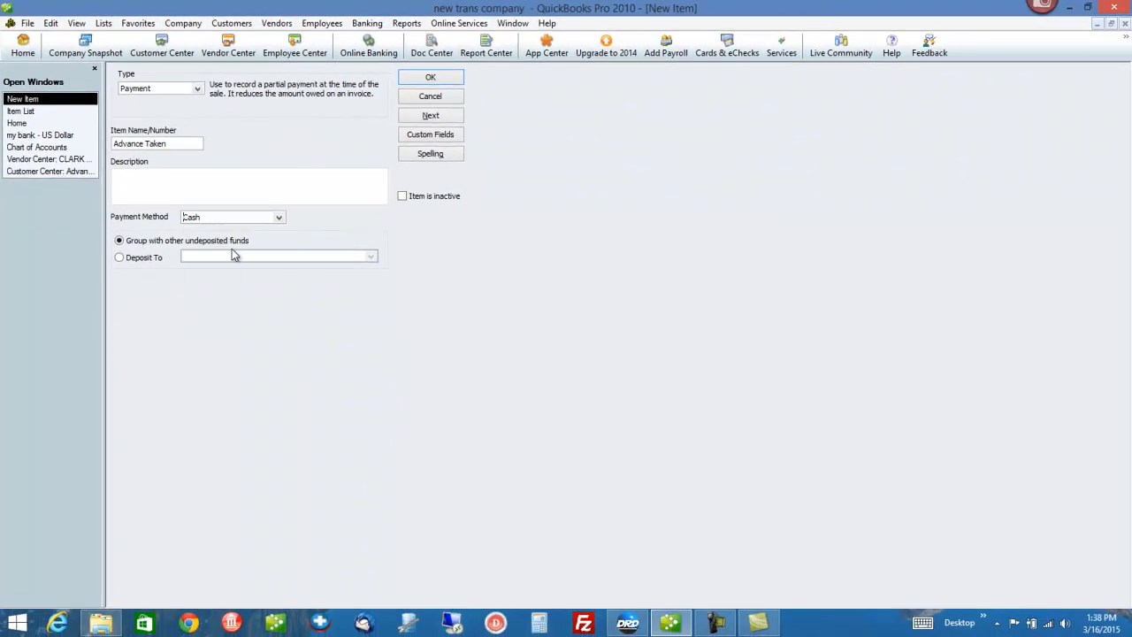
left_click(134, 259)
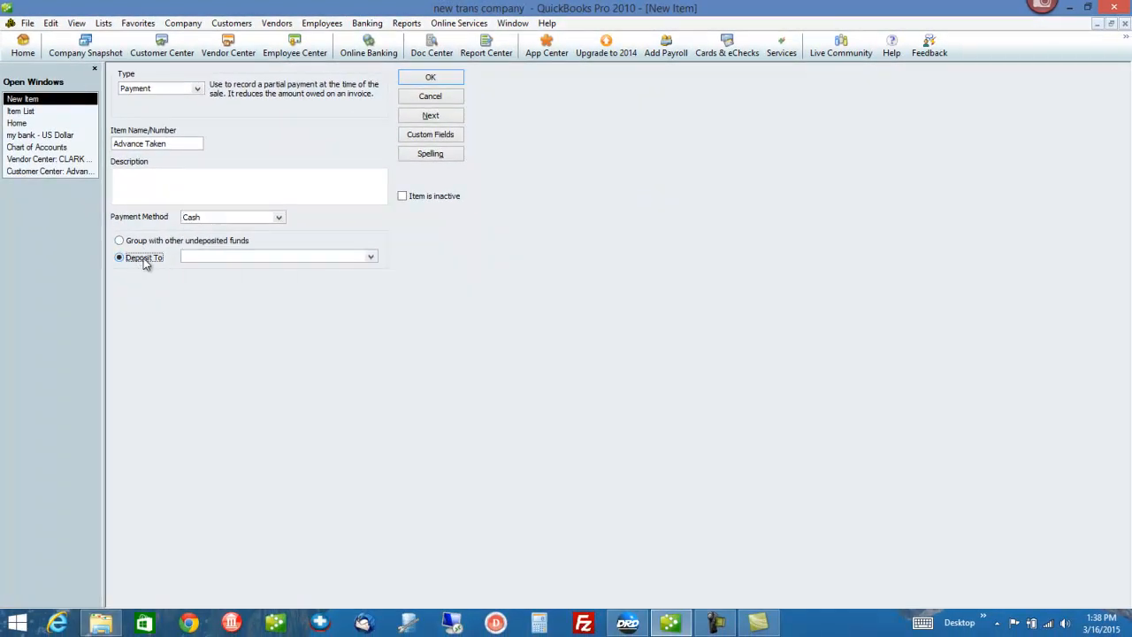
left_click(371, 257)
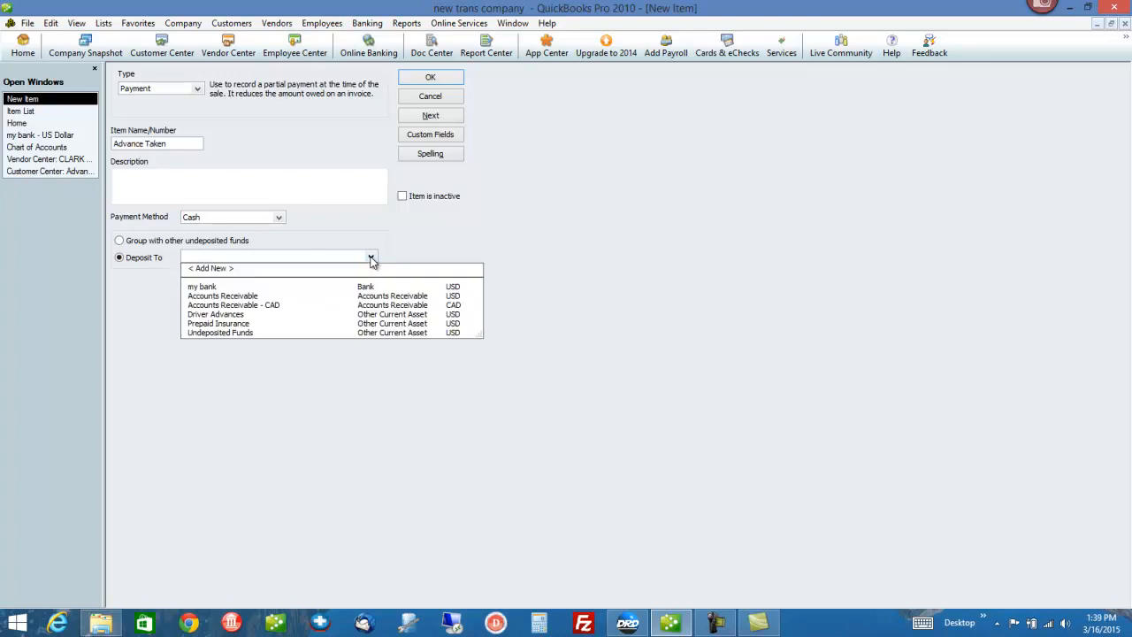
type("Undeposited Funds")
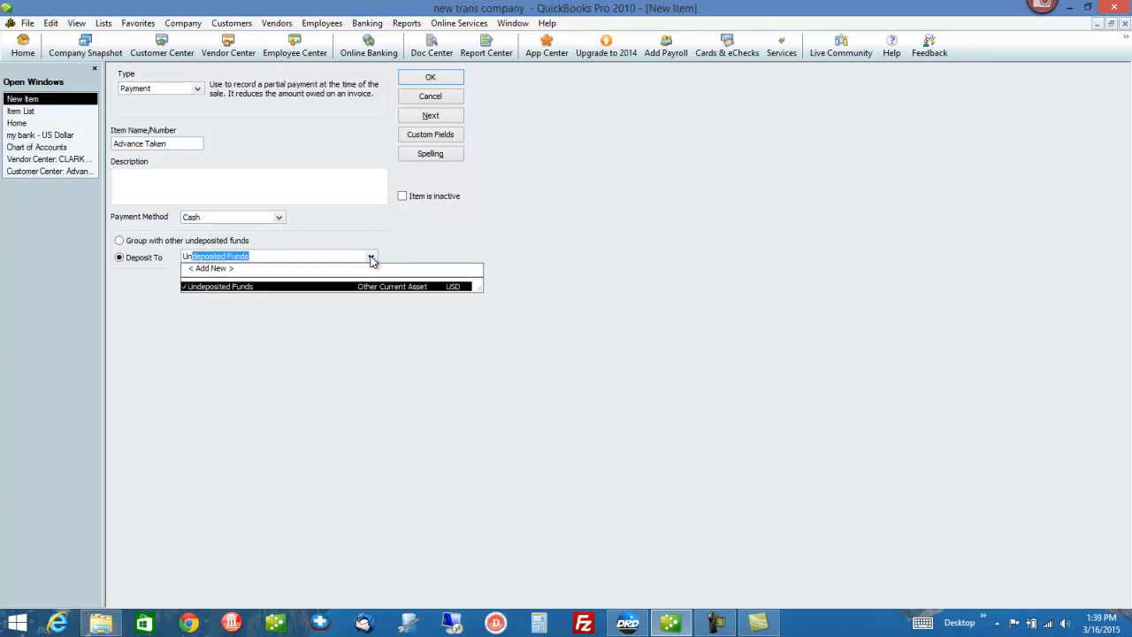
left_click(371, 257)
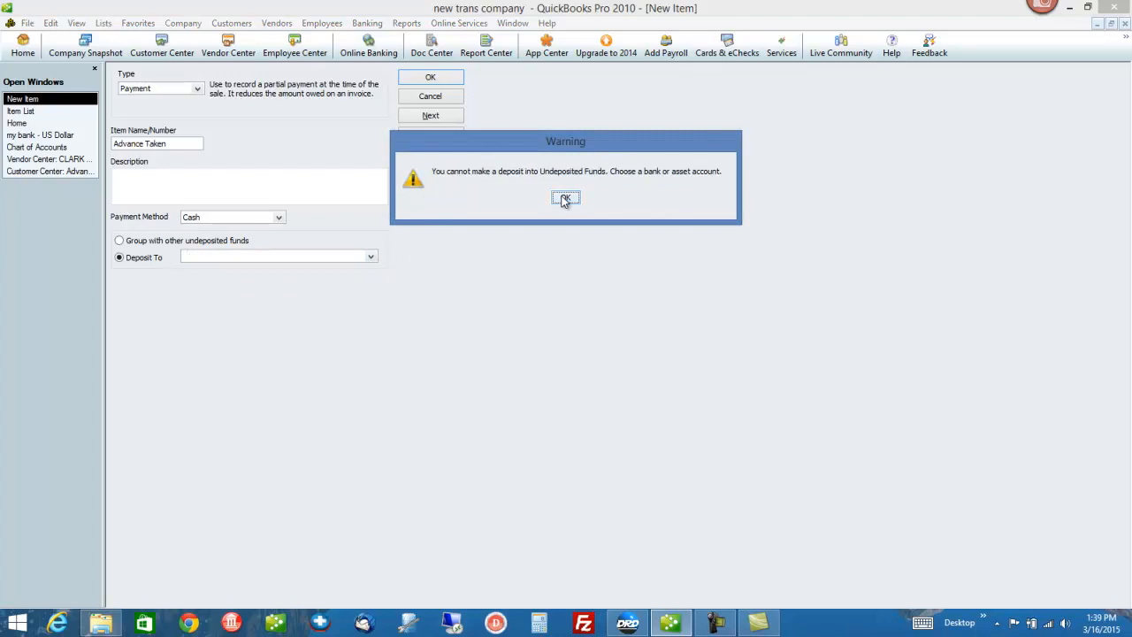
left_click(565, 199)
left_click(164, 243)
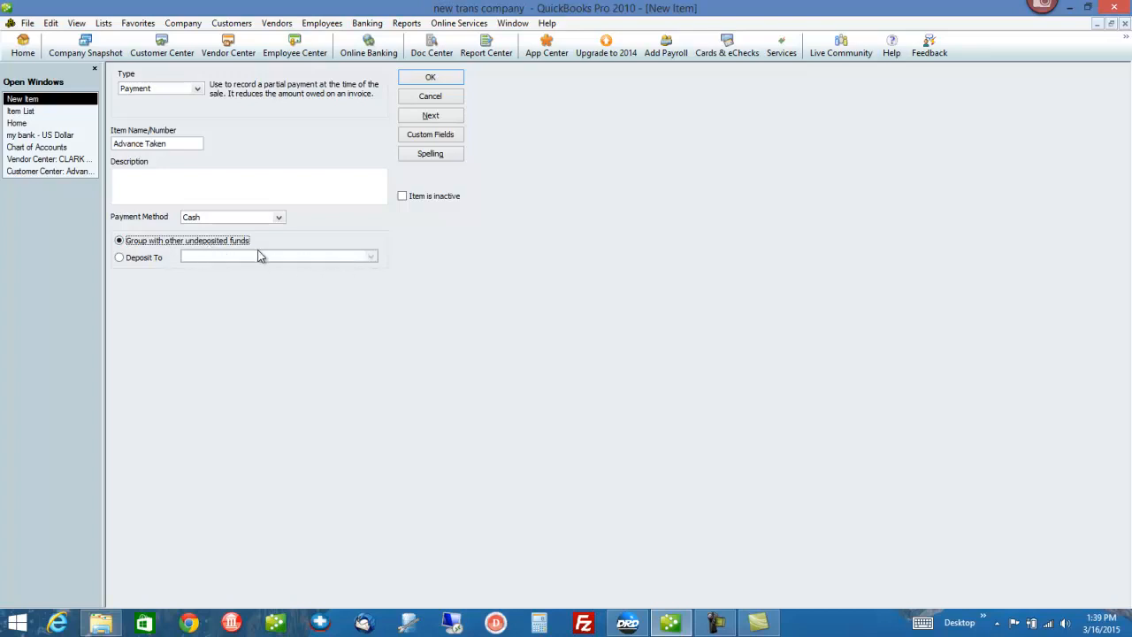
left_click(104, 23)
Step: Check Undeposited Funds in the Chart of Accounts, then save the Advance Taken item
left_click(80, 43)
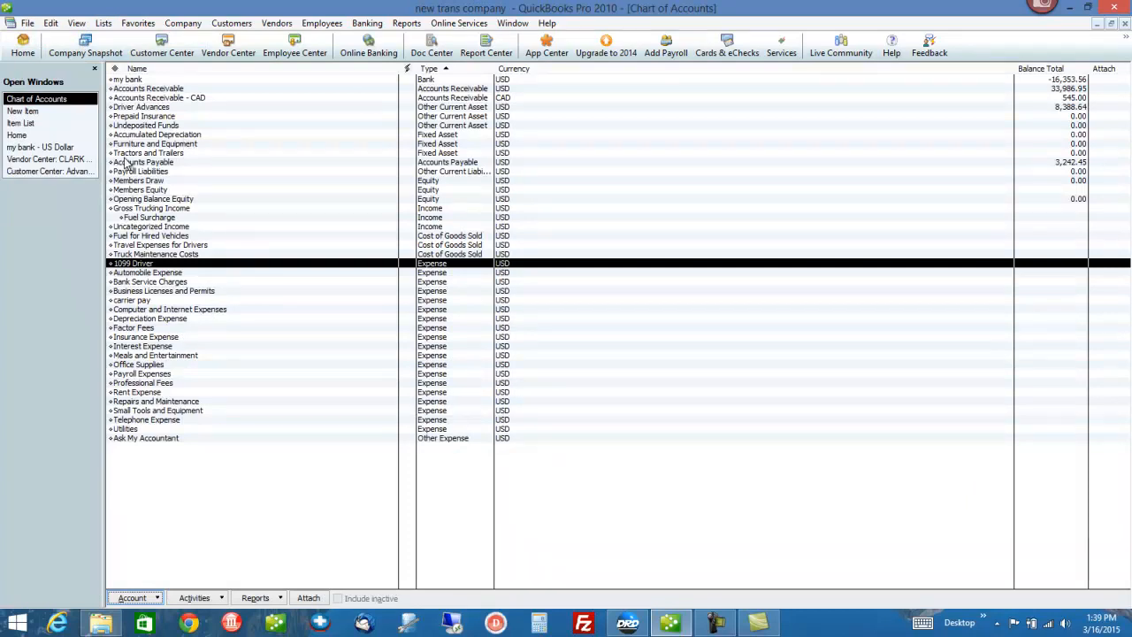
left_click(151, 126)
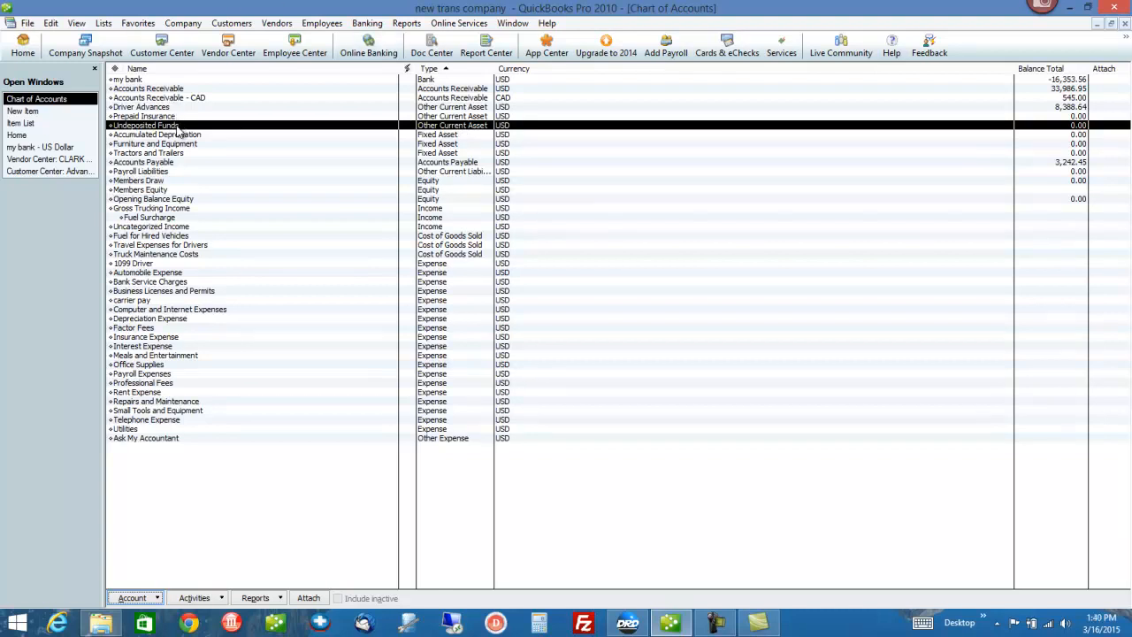
left_click(35, 112)
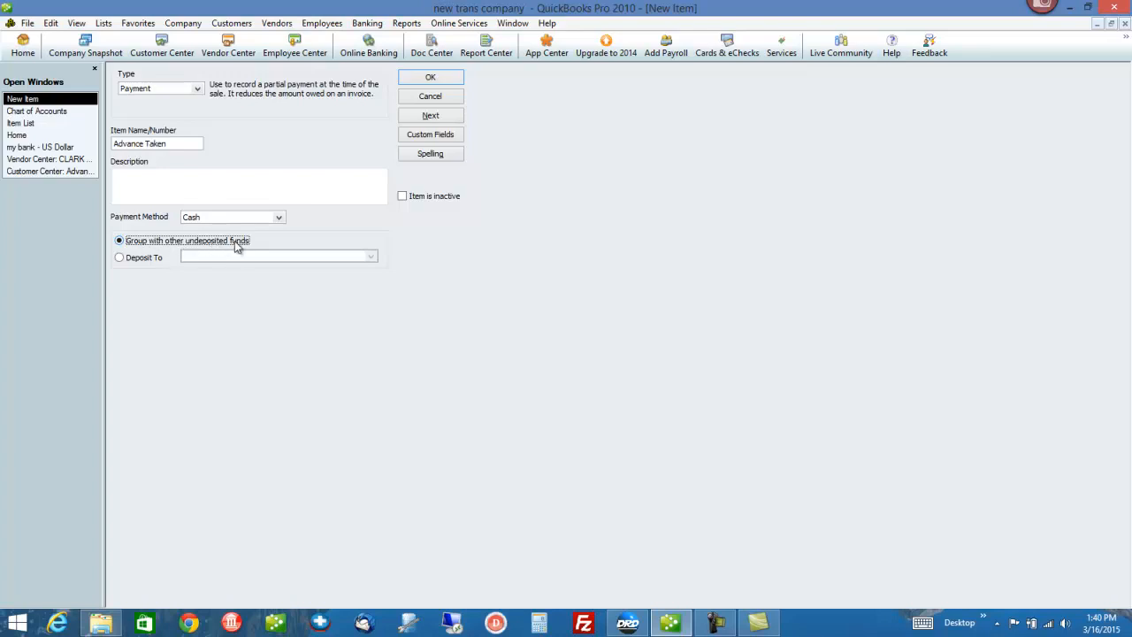
left_click(218, 216)
left_click(442, 82)
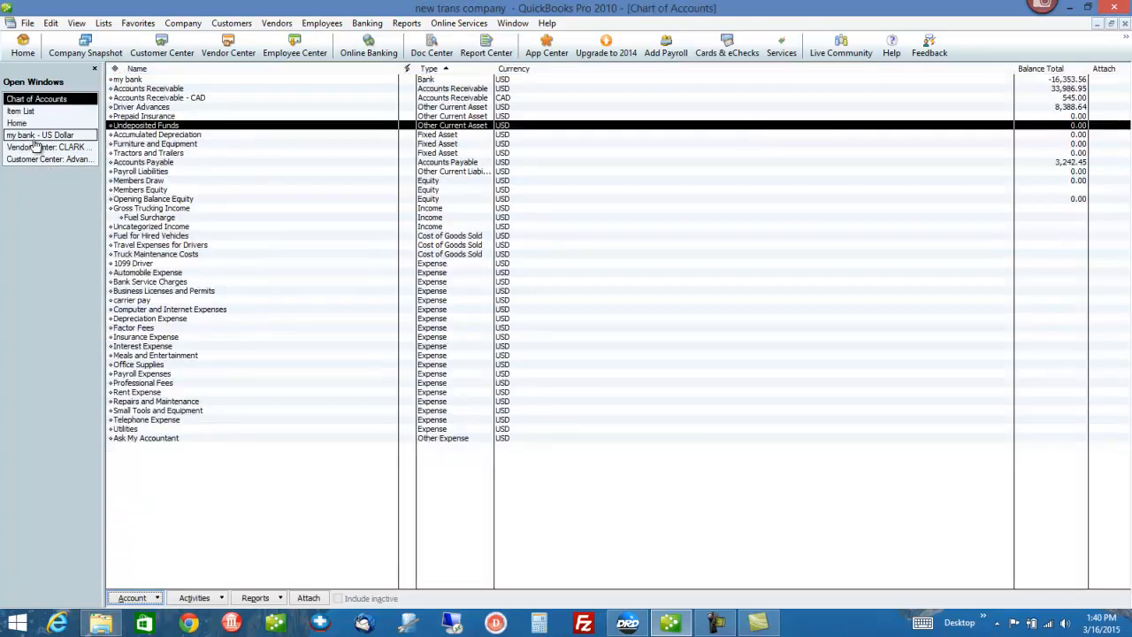
left_click(21, 112)
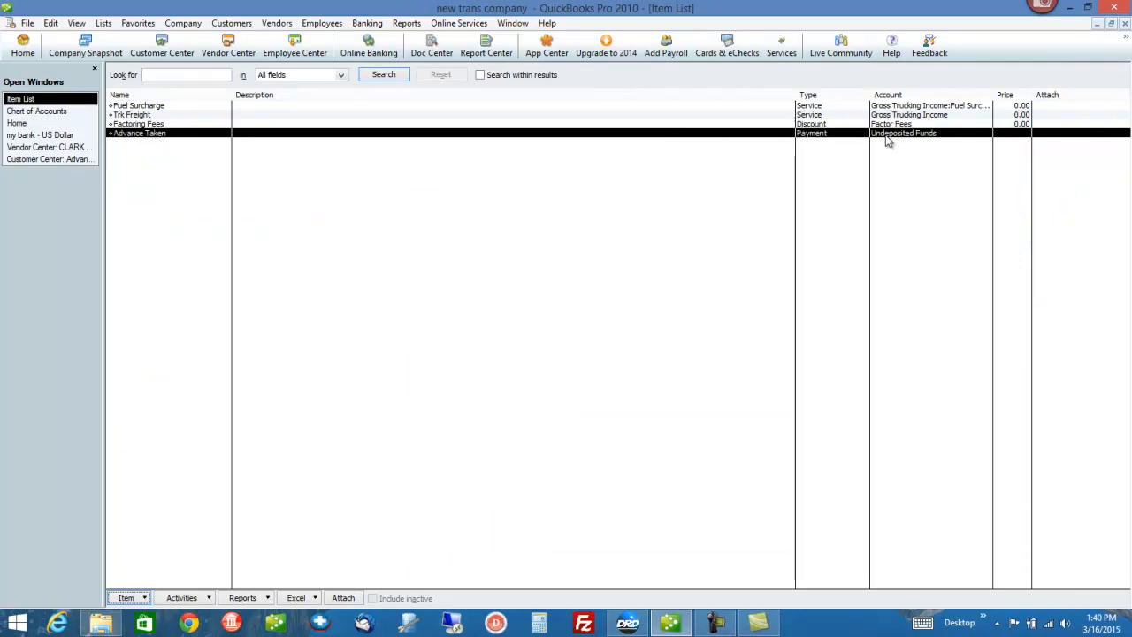
Step: In Dr Dispatch, launch the QuickBooks Integration Setup wizard from System Setup's QuickBooks Setup tab
left_click(627, 623)
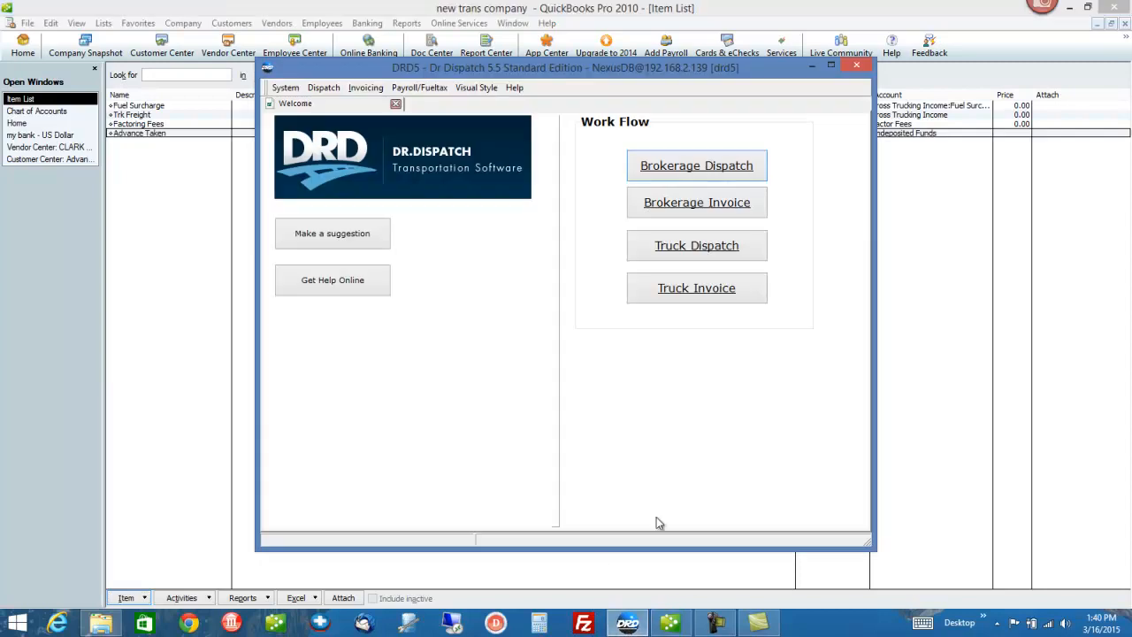
left_click(283, 88)
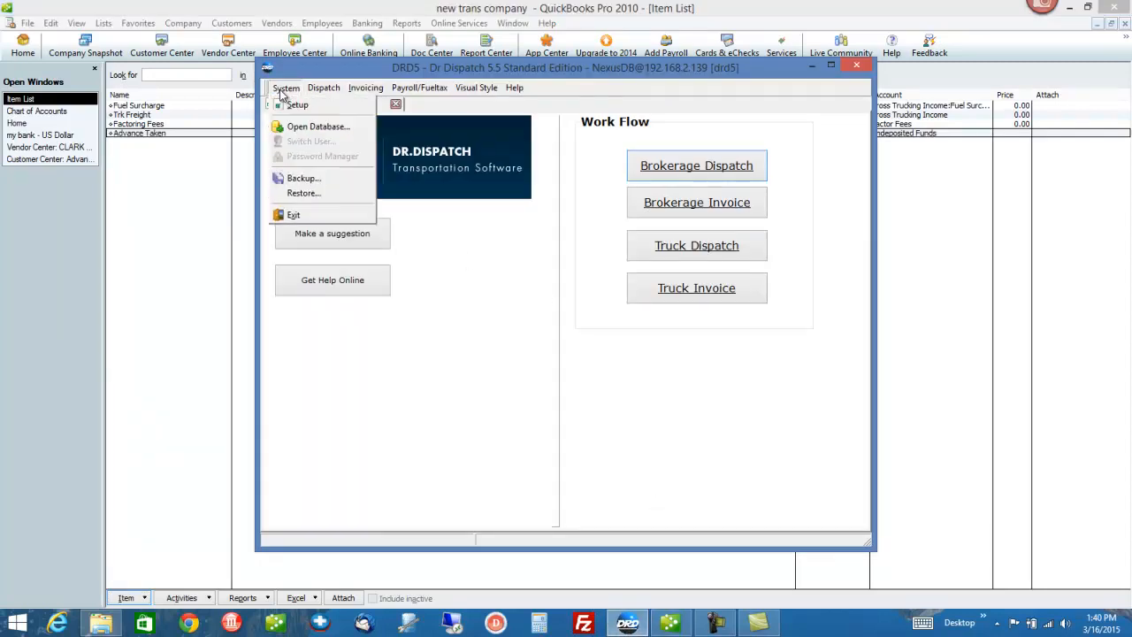
left_click(293, 107)
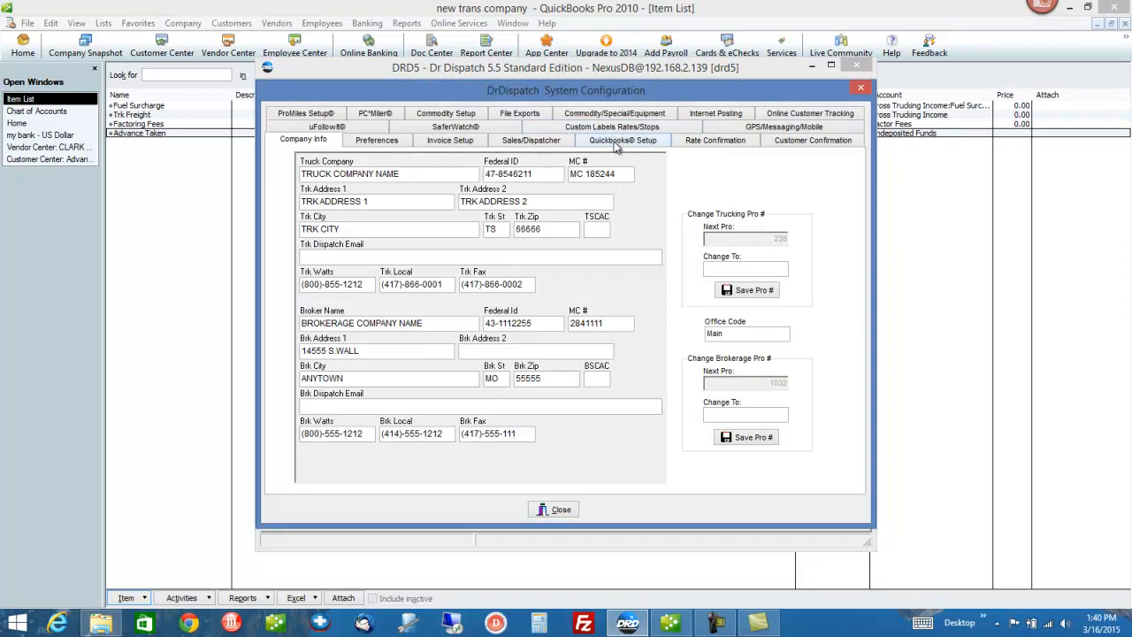
left_click(616, 143)
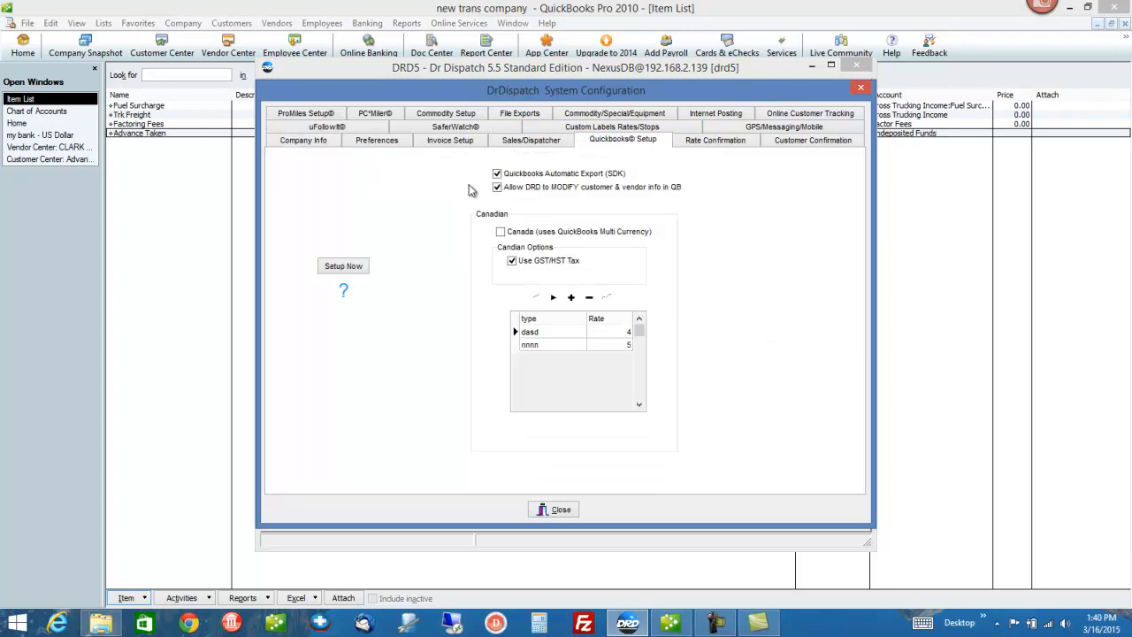
left_click(348, 271)
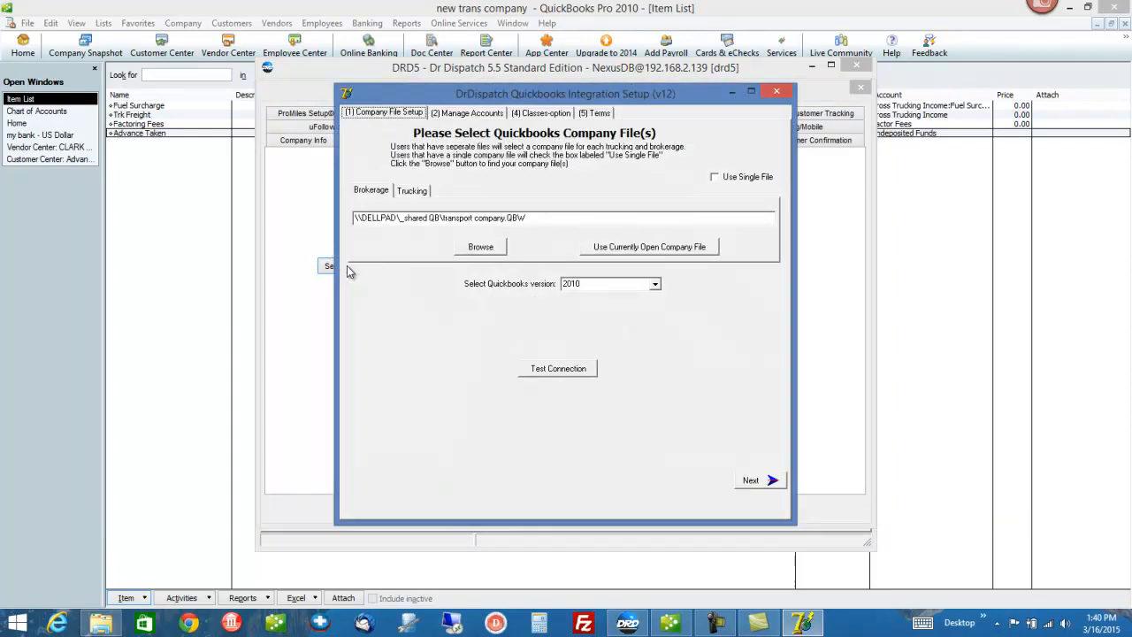
Step: On Manage Accounts, include Payment Items and refresh the account listings from QuickBooks
left_click(461, 115)
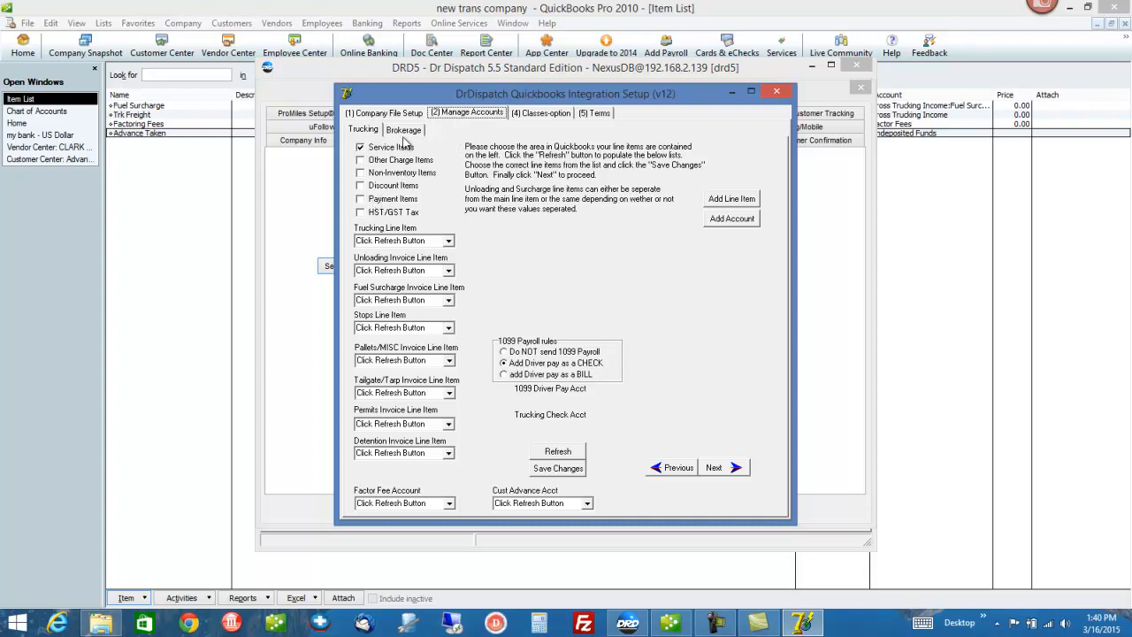
left_click(362, 201)
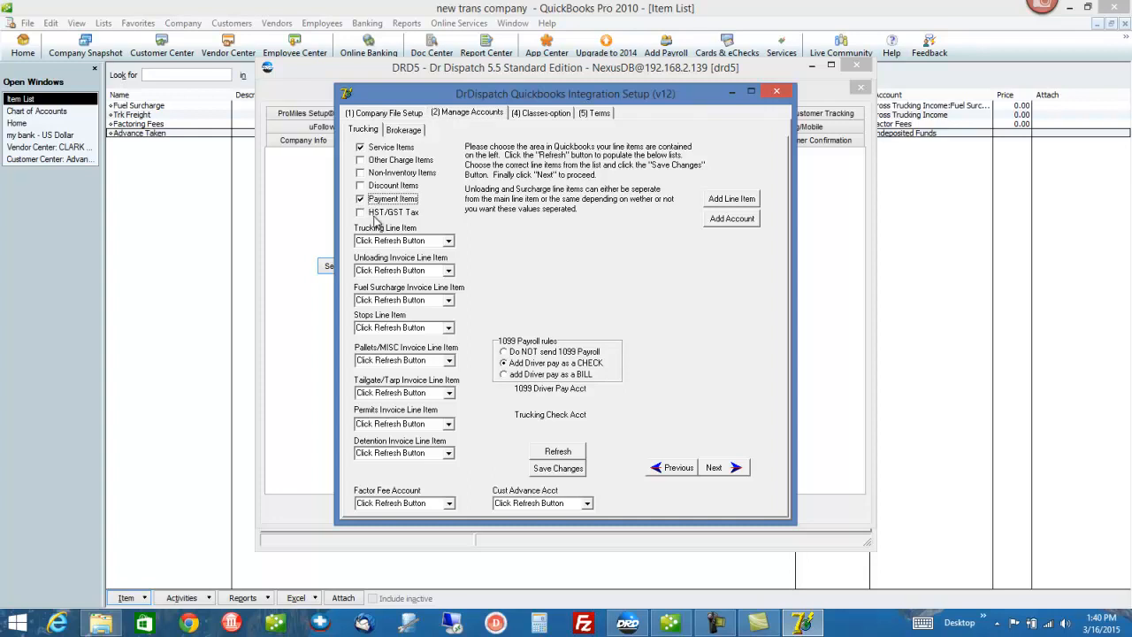
left_click(559, 453)
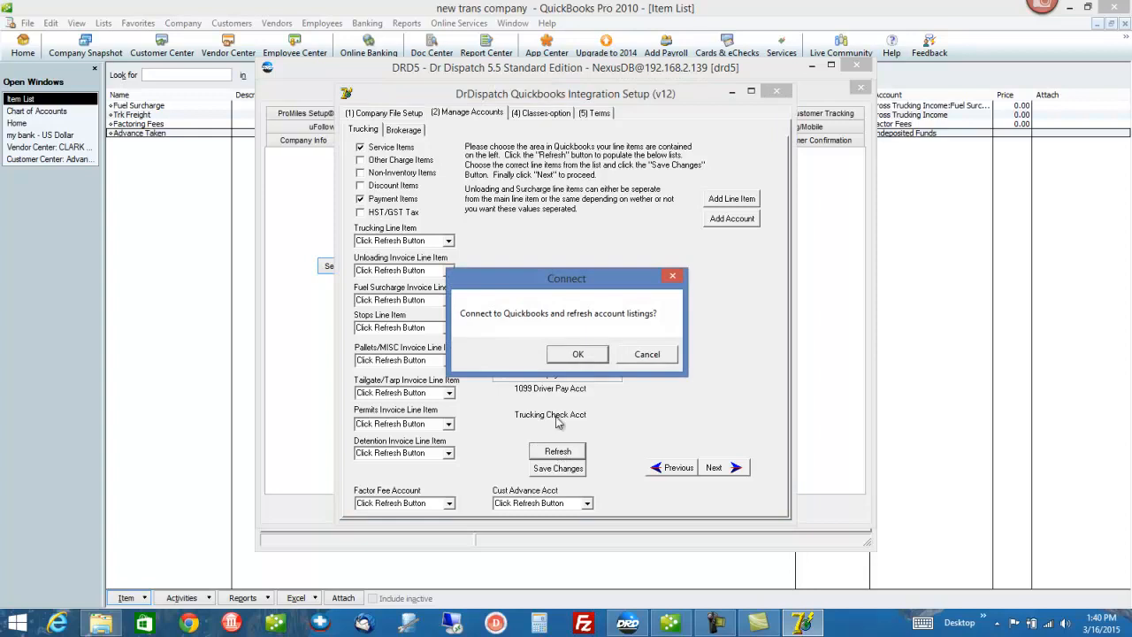
left_click(575, 355)
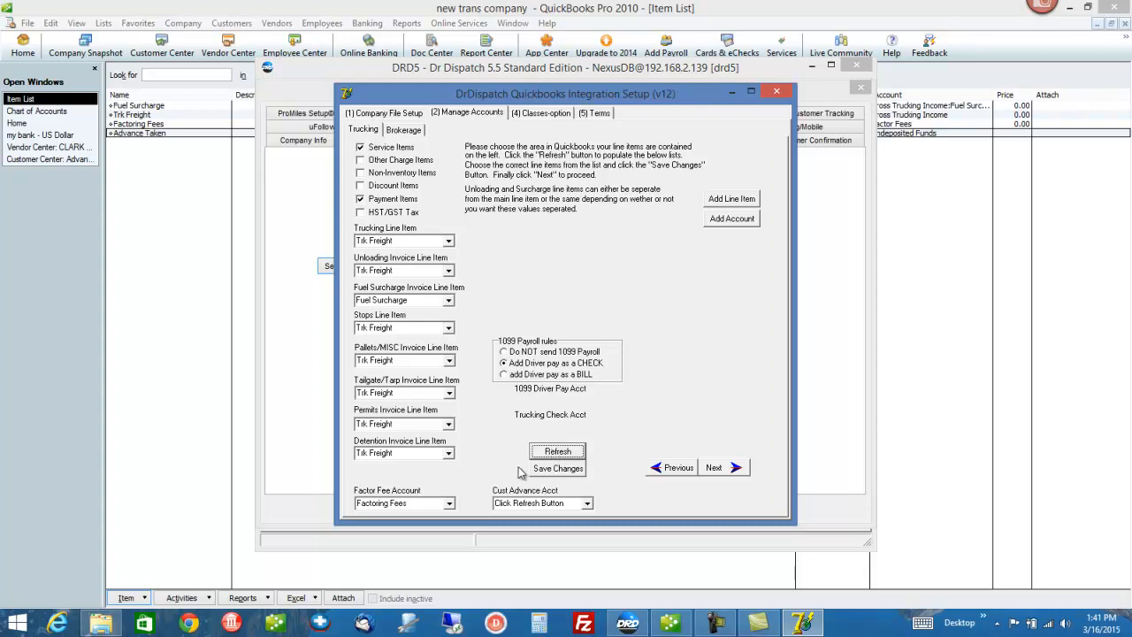
Step: Set Cust Advance Acct to Advance Taken and save the mapping changes
left_click(570, 504)
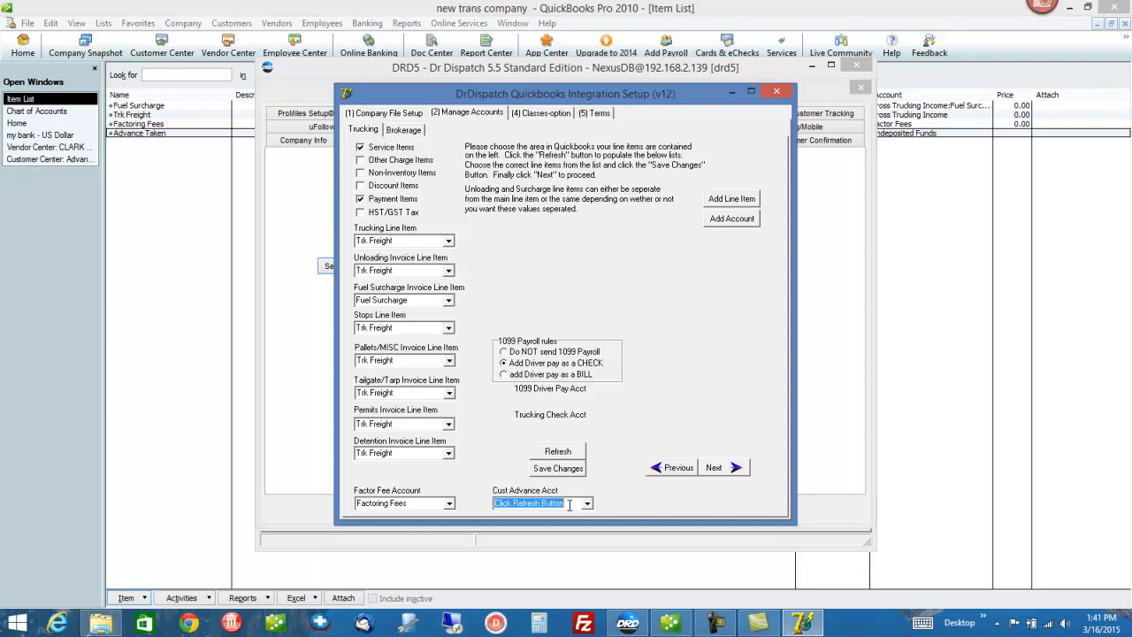
type("advance Taken")
left_click(587, 503)
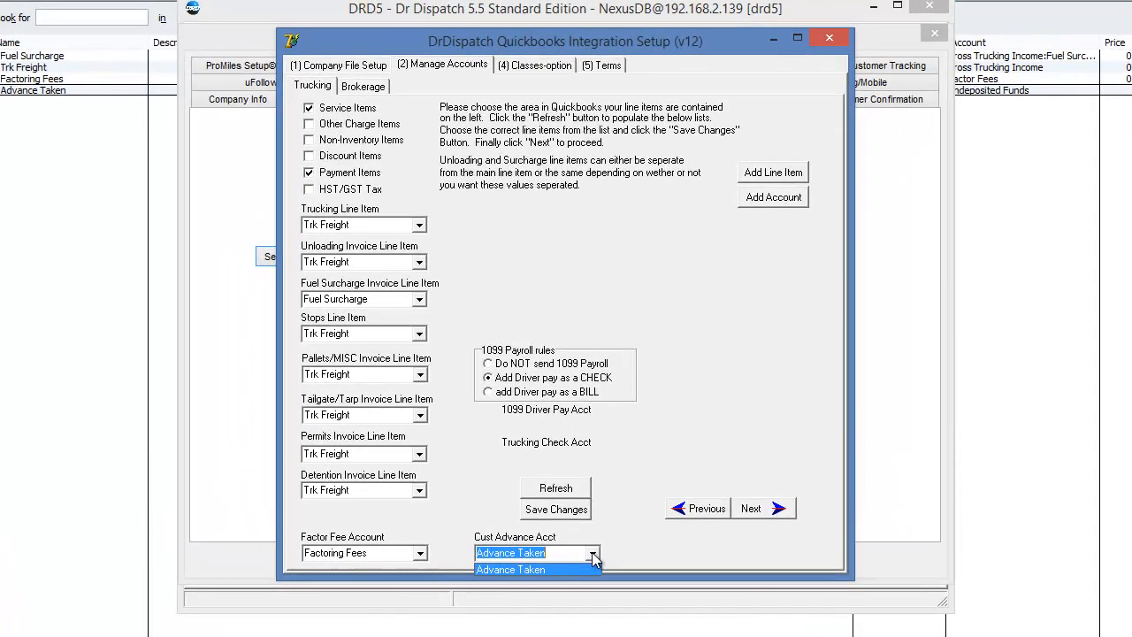
key("BackSpace")
left_click(593, 554)
left_click(592, 554)
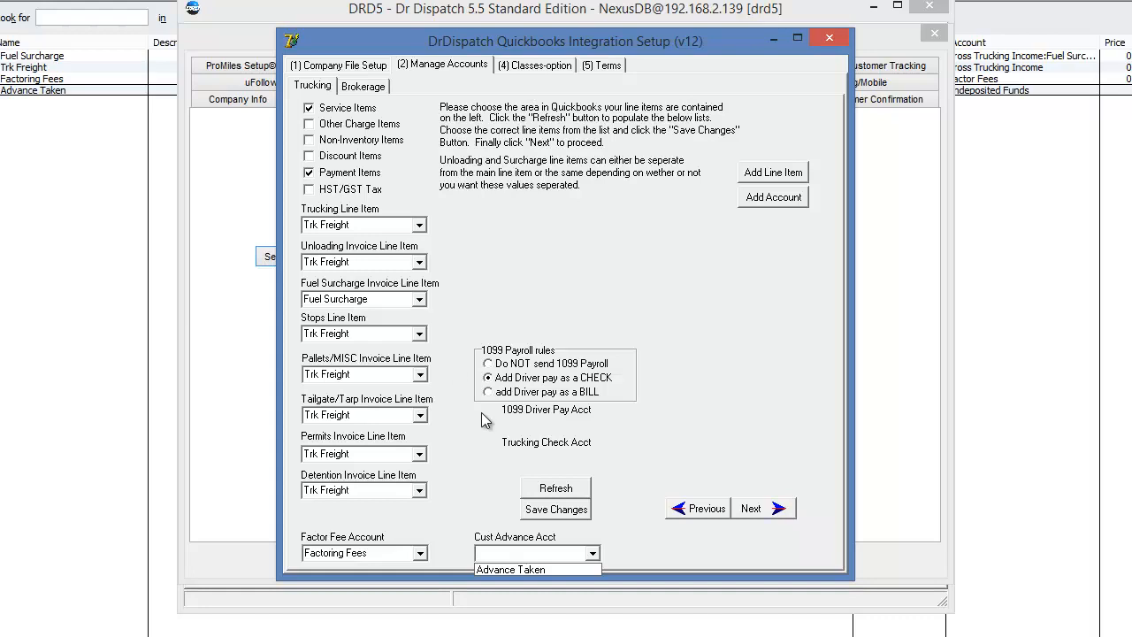
left_click(555, 570)
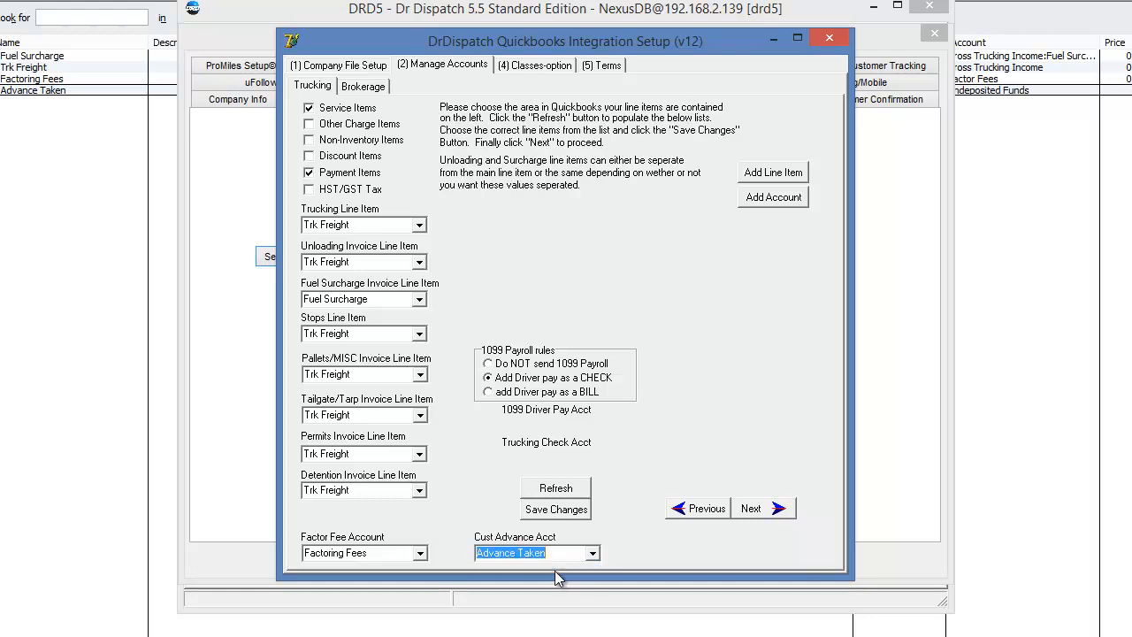
left_click(555, 509)
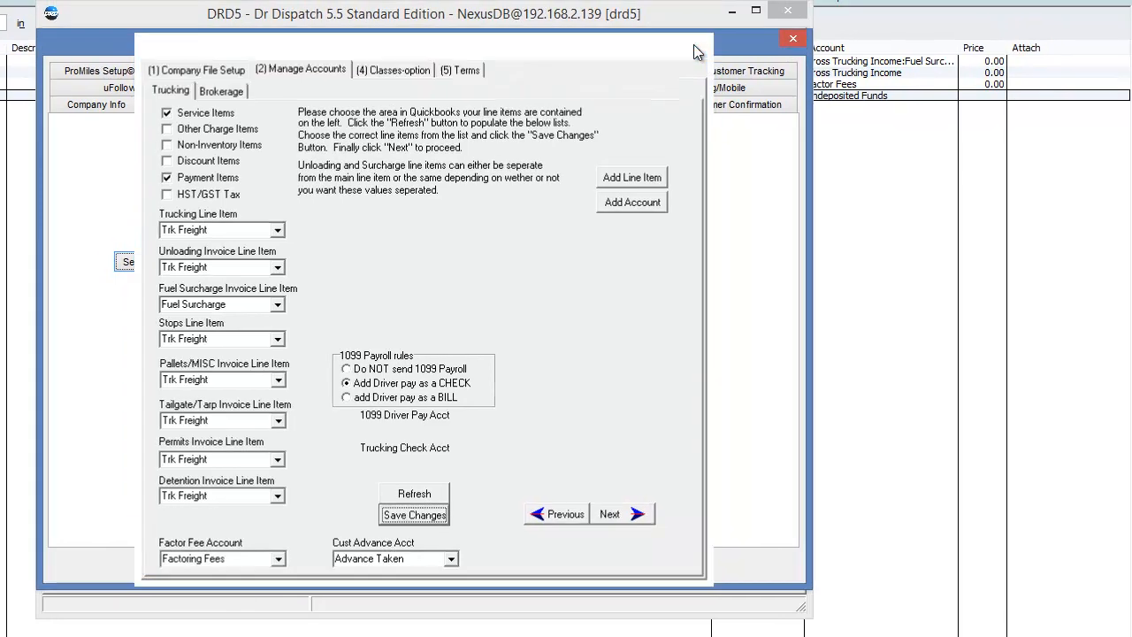
Step: Close the integration wizard and System Configuration to return to the welcome screen
left_click(694, 45)
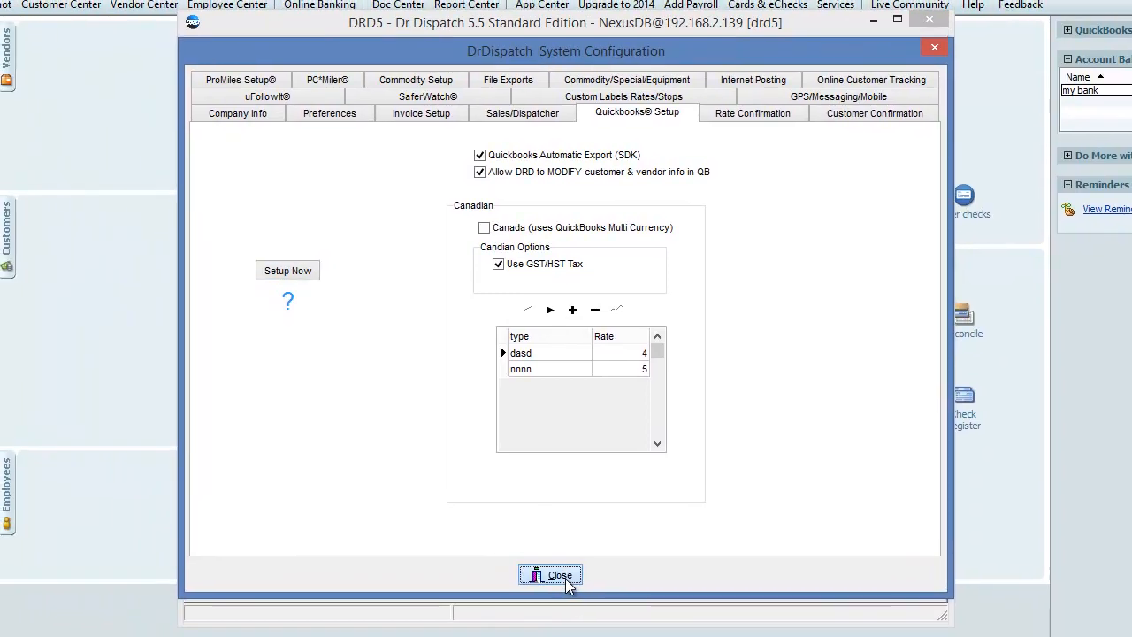
left_click(429, 567)
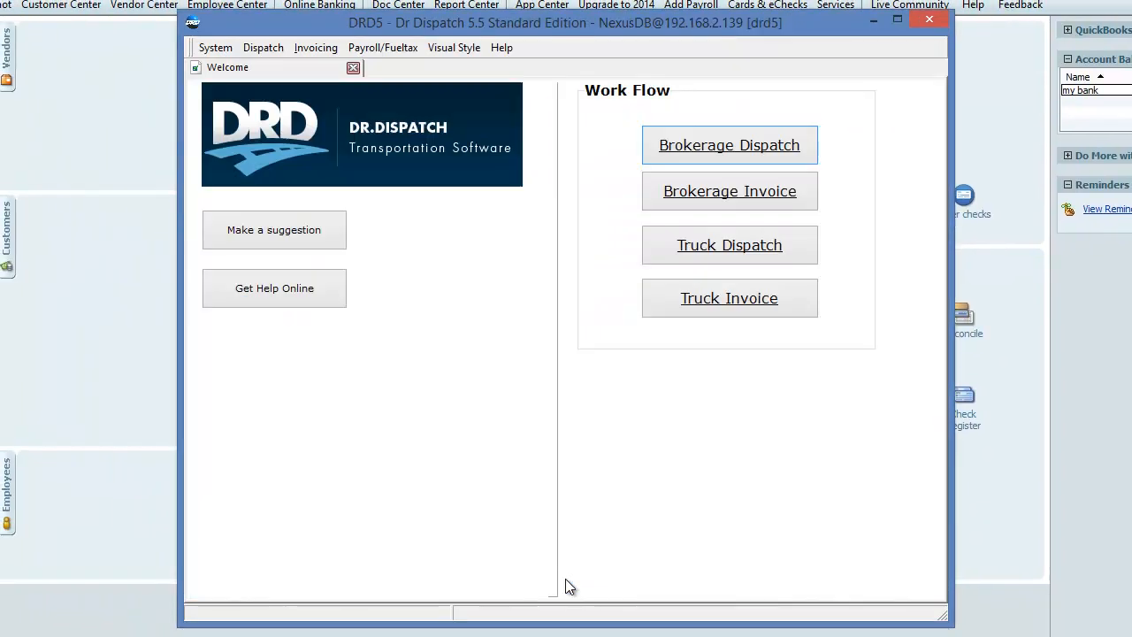
left_click(727, 298)
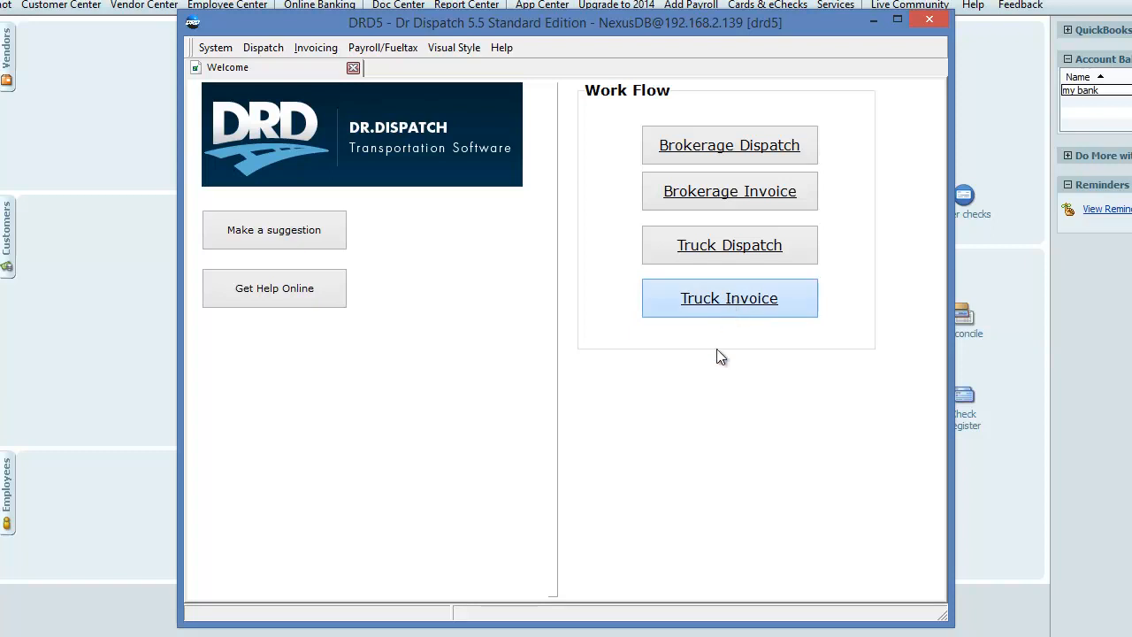
Step: Open load 236 on the truck dispatch screen
left_click(717, 248)
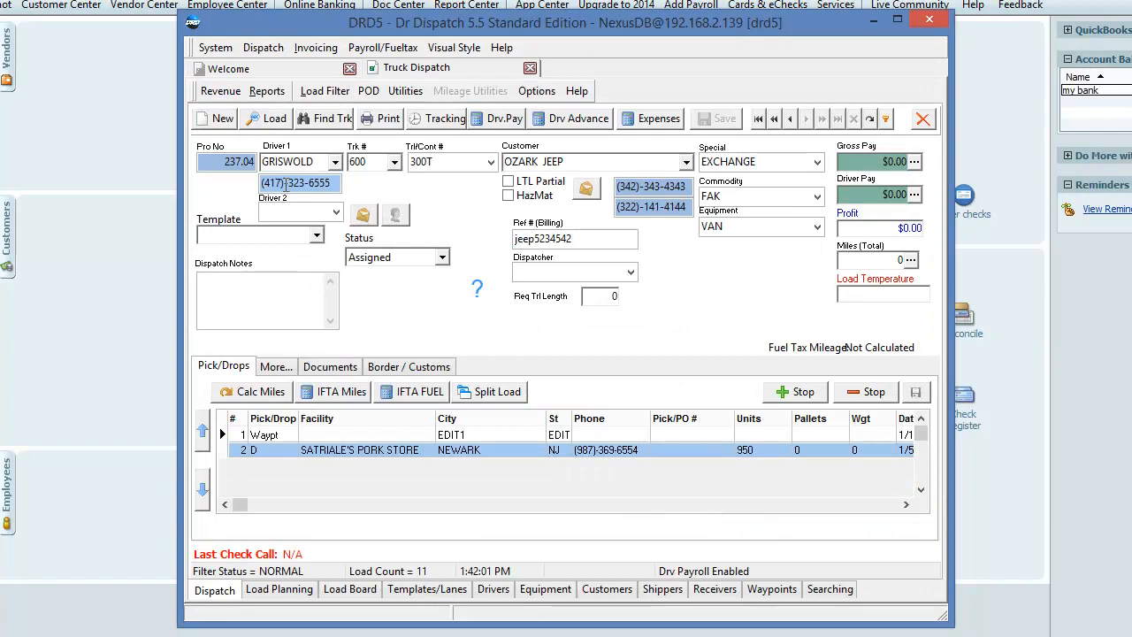
left_click(268, 122)
type("236")
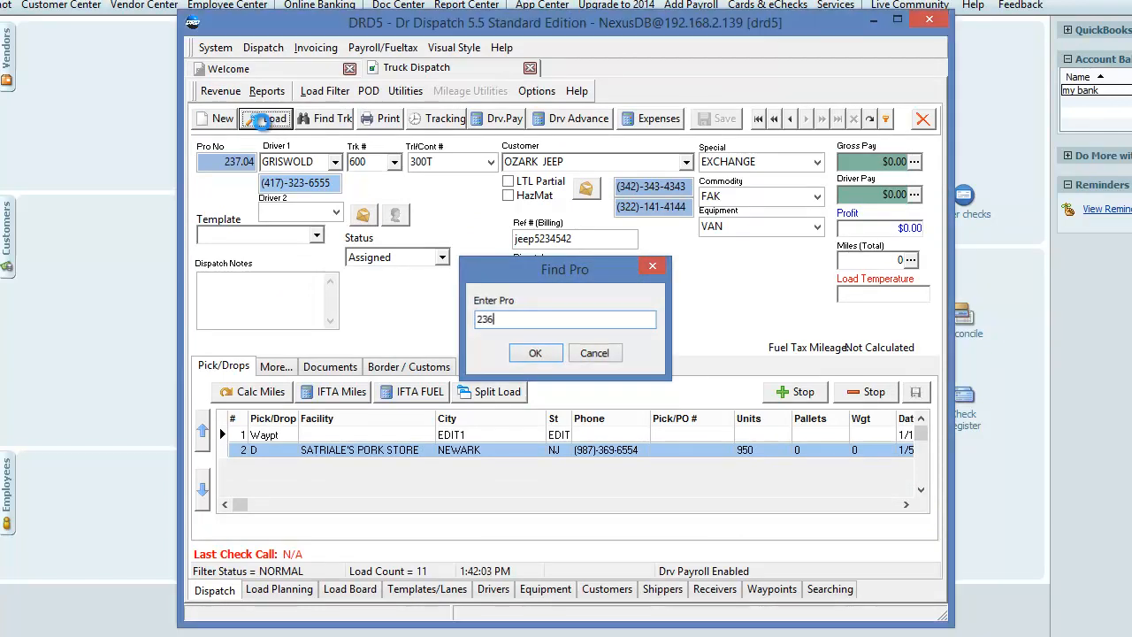
key("Return")
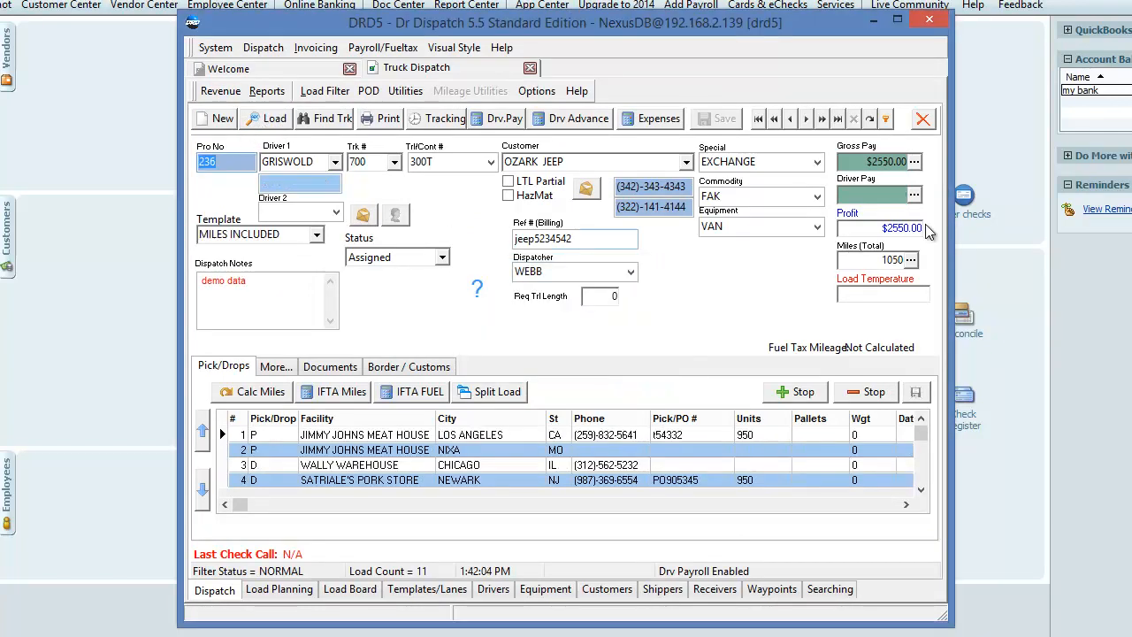
Step: Record a 500 advance taken from the customer on the 2500 flat customer rate
left_click(914, 163)
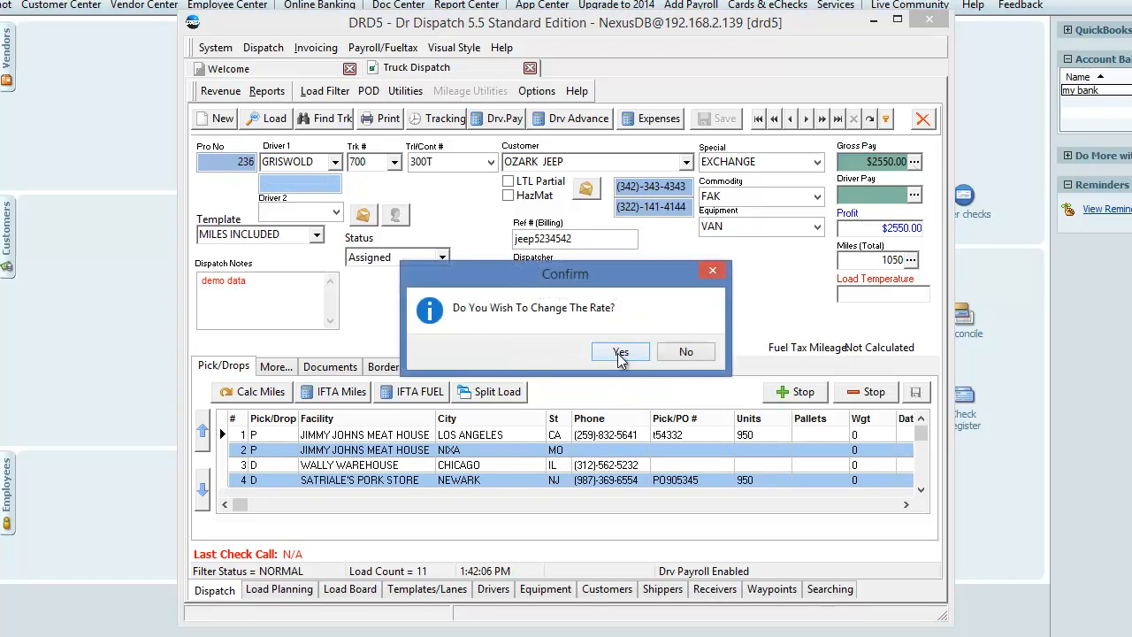
left_click(619, 353)
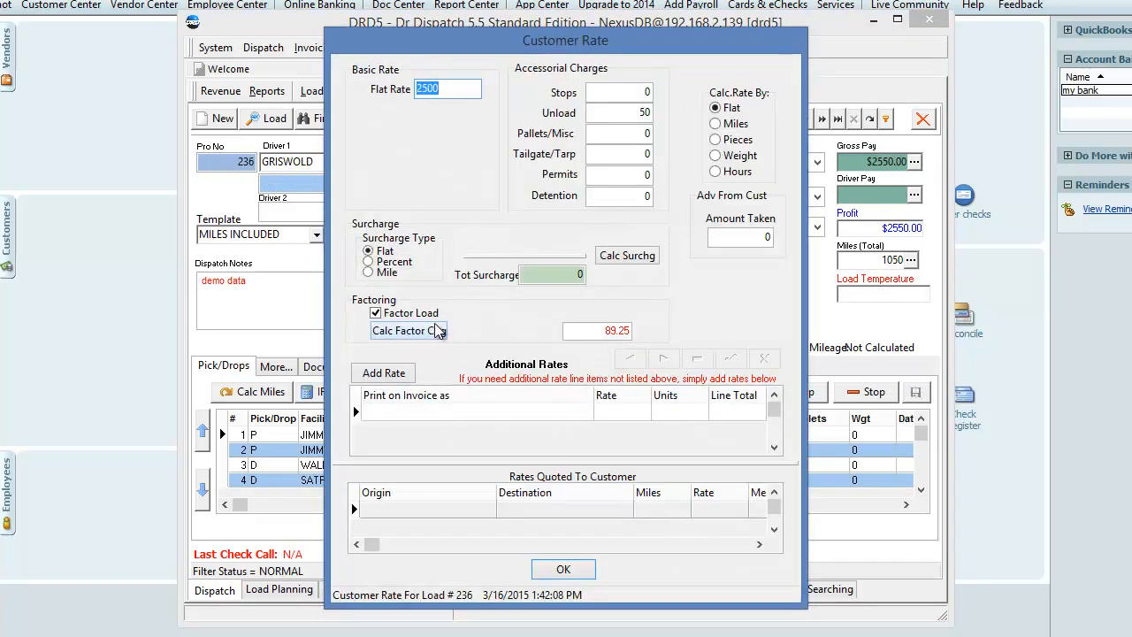
left_click(736, 238)
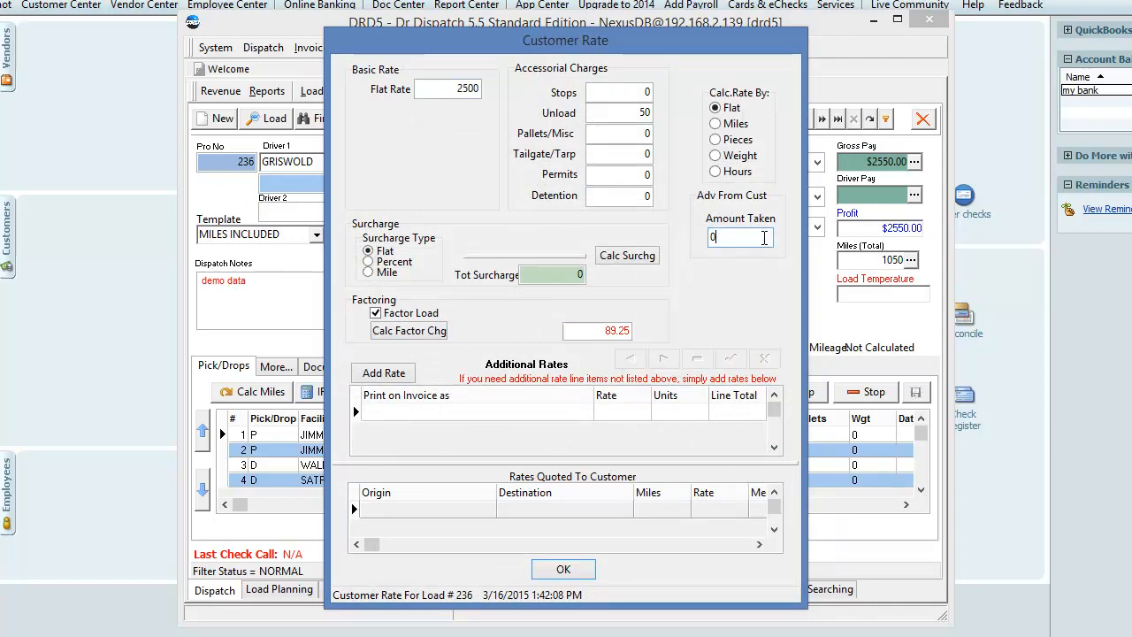
type("500")
left_click(564, 570)
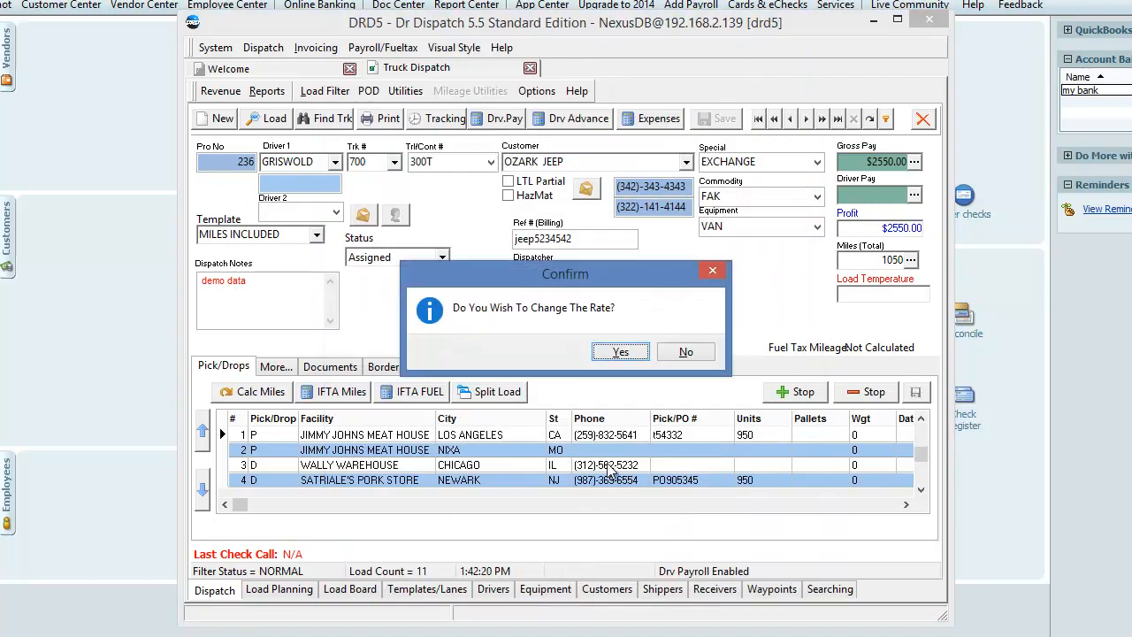
left_click(623, 353)
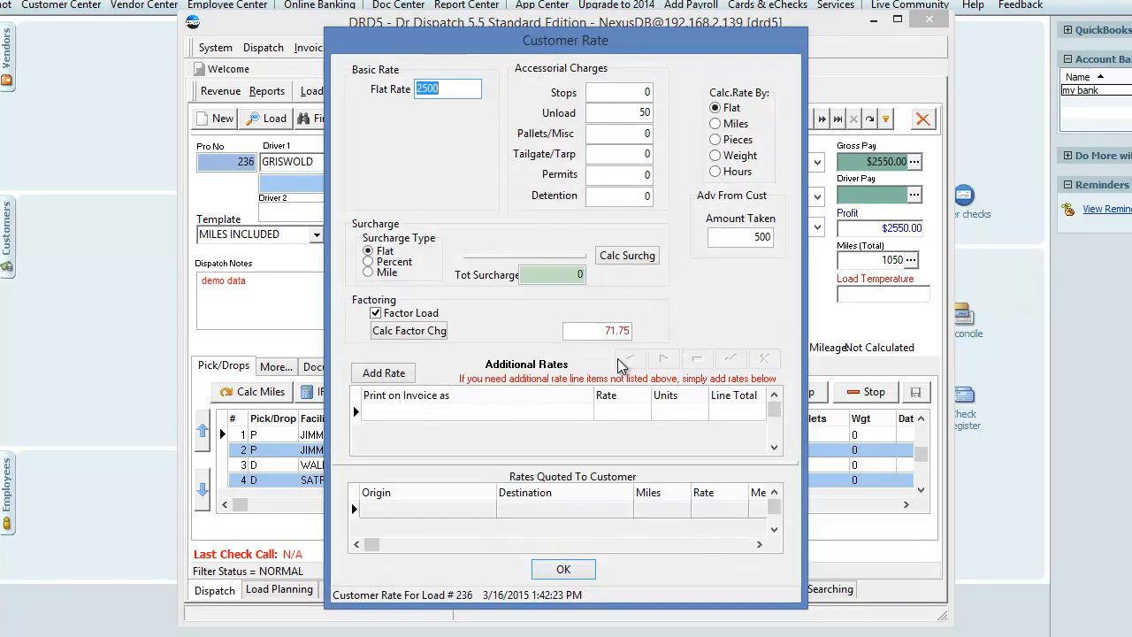
left_click(563, 570)
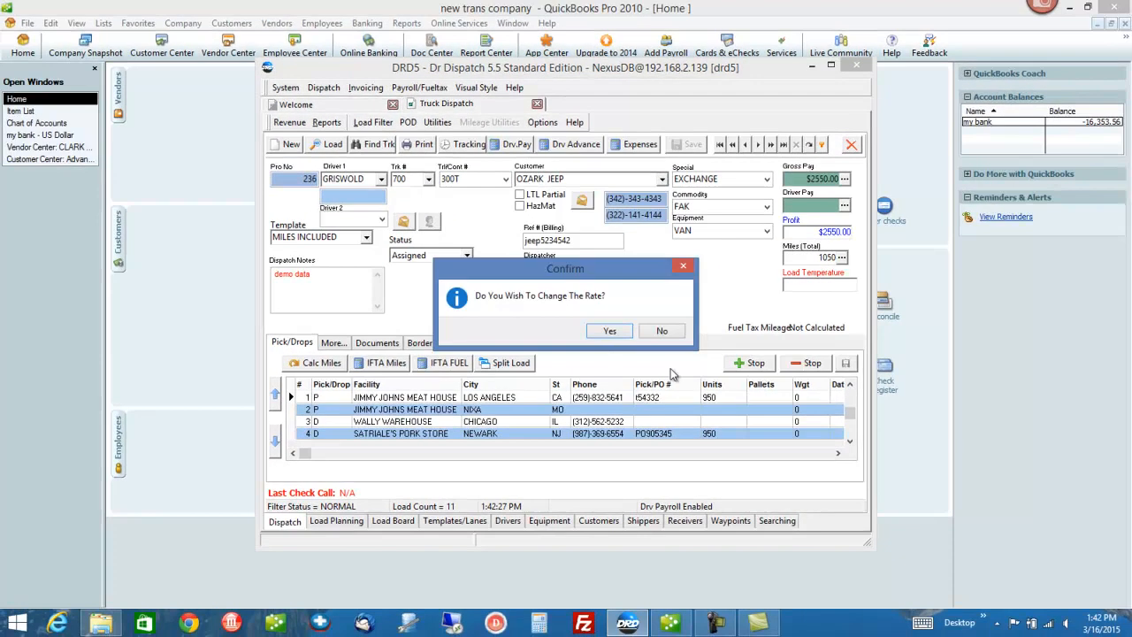
left_click(609, 331)
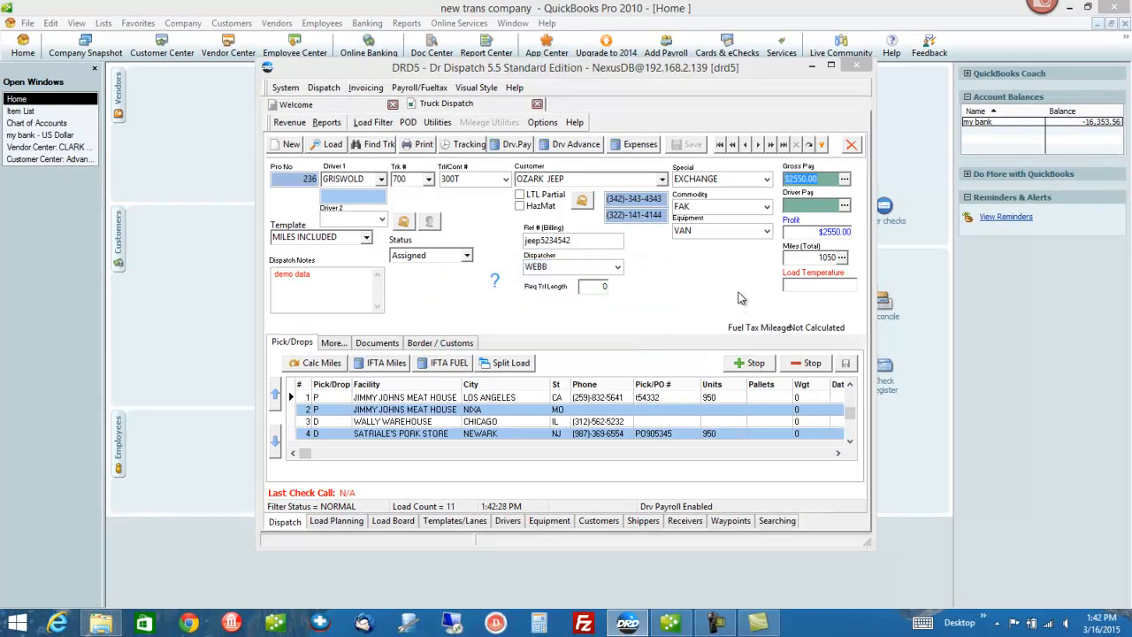
left_click(727, 240)
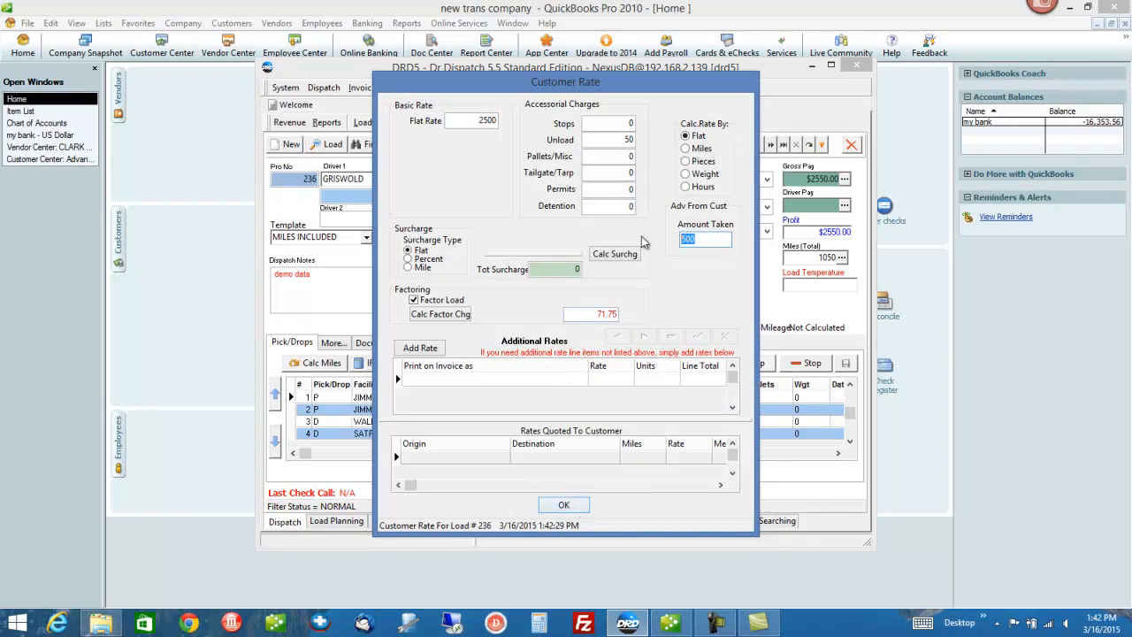
left_click(564, 510)
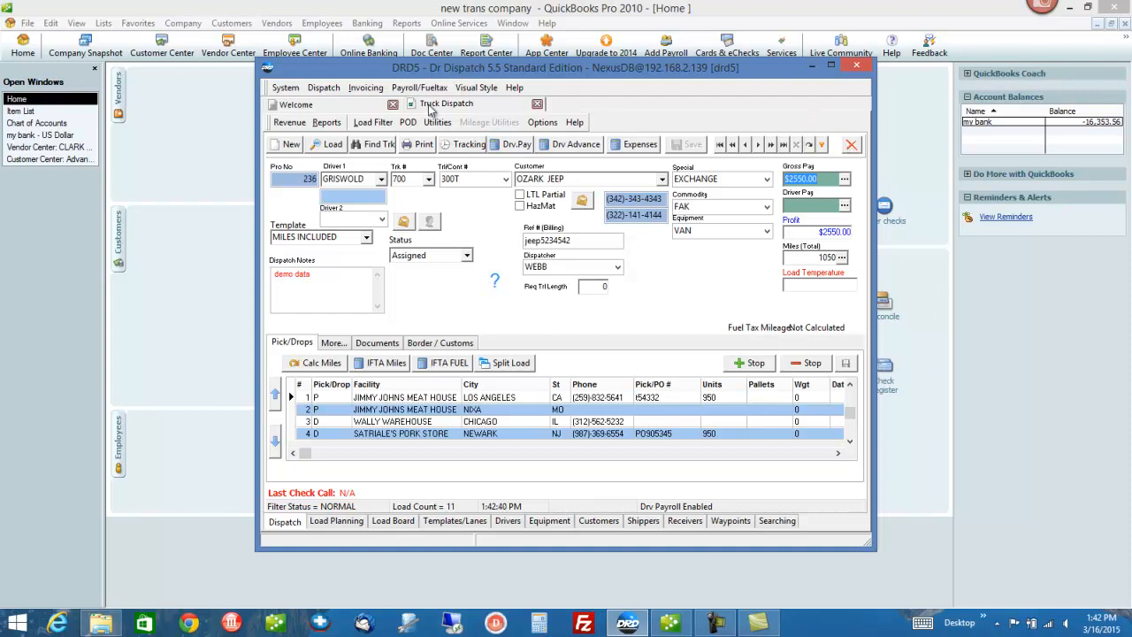
Step: Process the Trucking Invoice for load 236 at $2,050 and proceed to QuickBooks Export
left_click(363, 89)
left_click(376, 120)
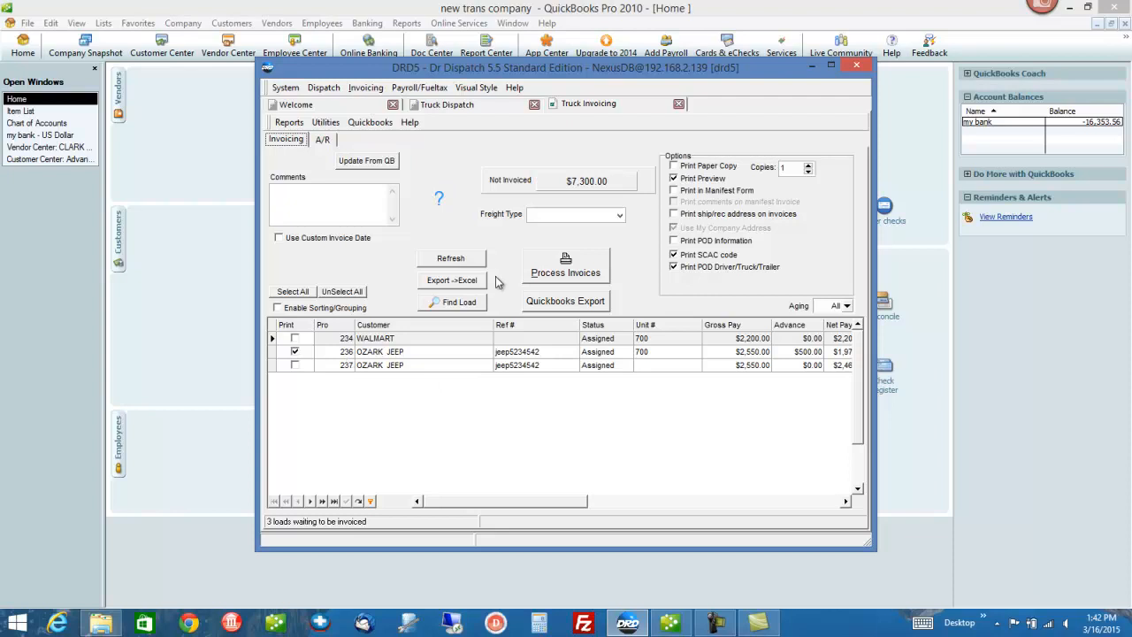
left_click(571, 274)
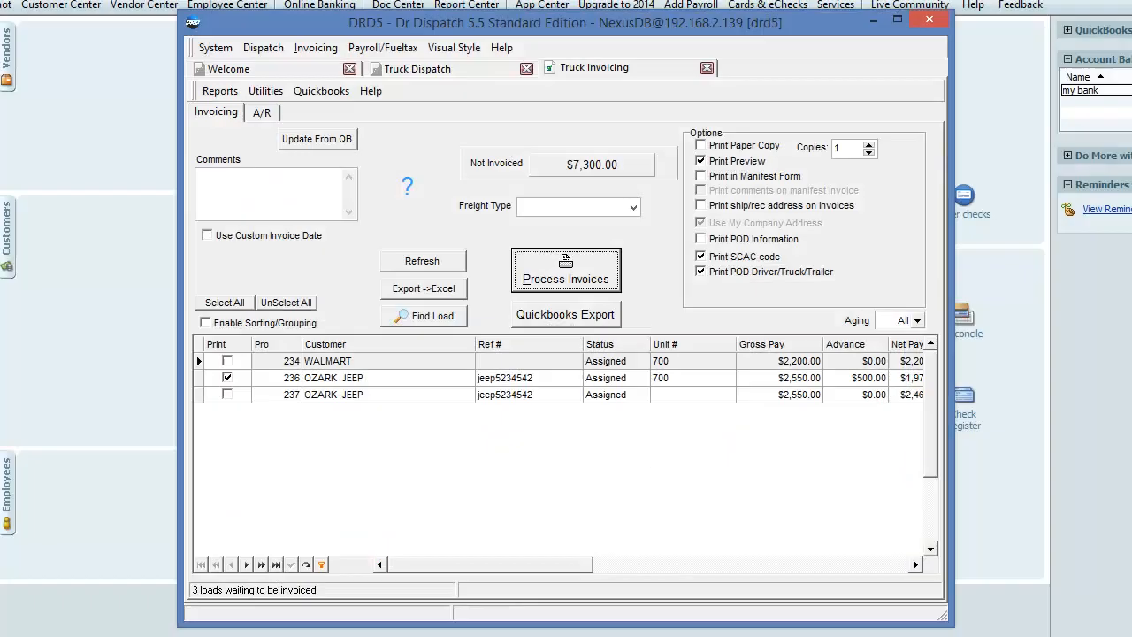
left_click(566, 310)
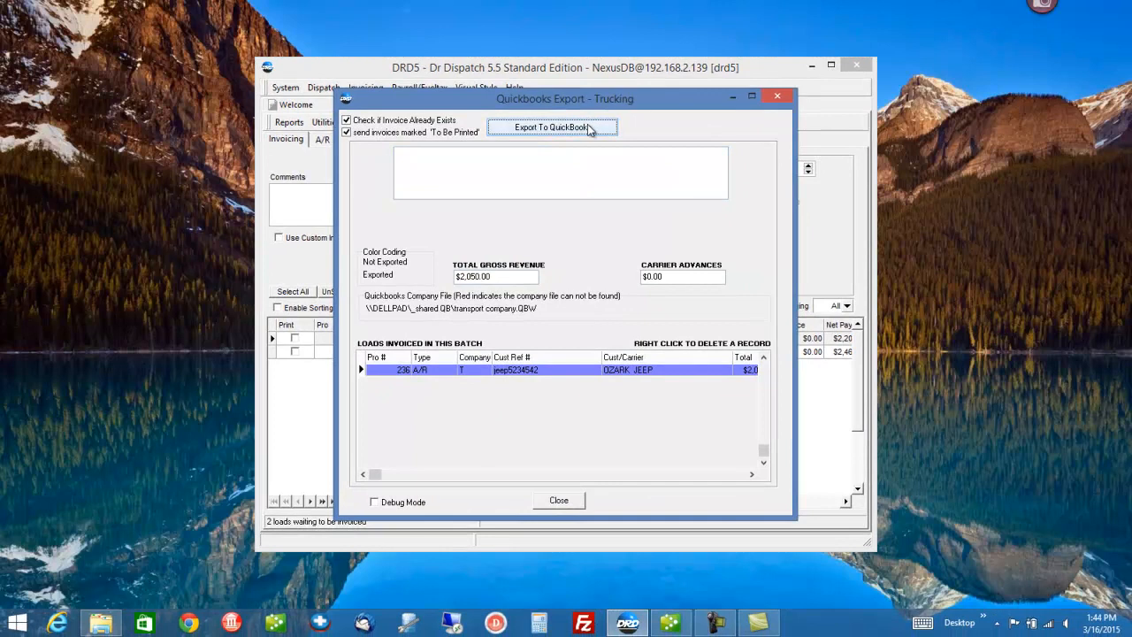
Step: Export invoice 236 to QuickBooks, skip the report, and clear the exported load data
left_click(587, 129)
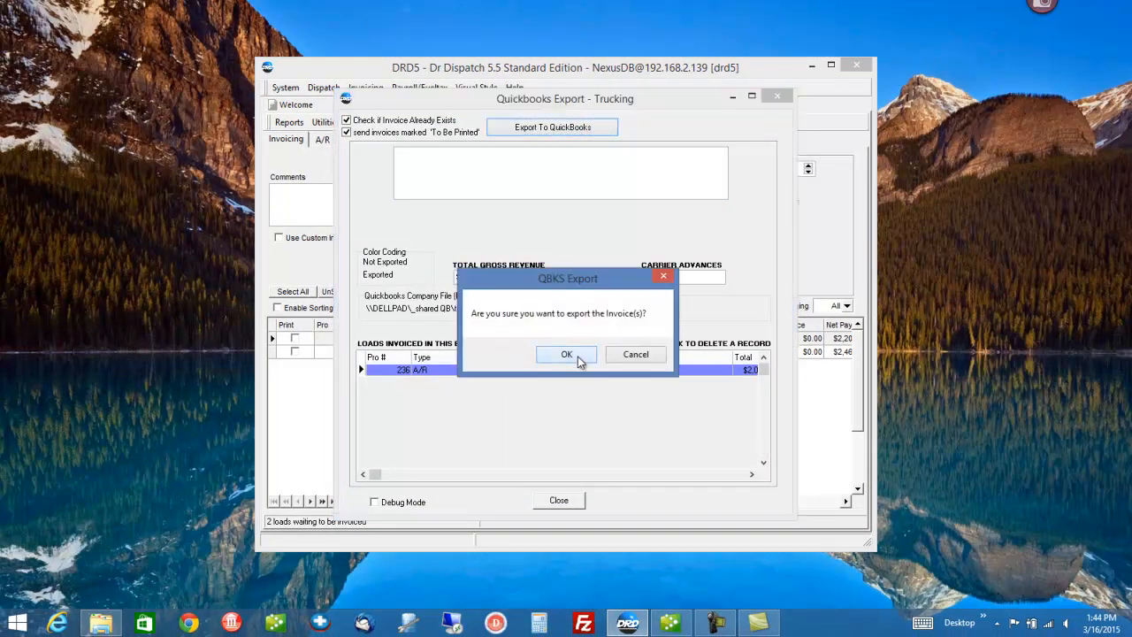
left_click(580, 357)
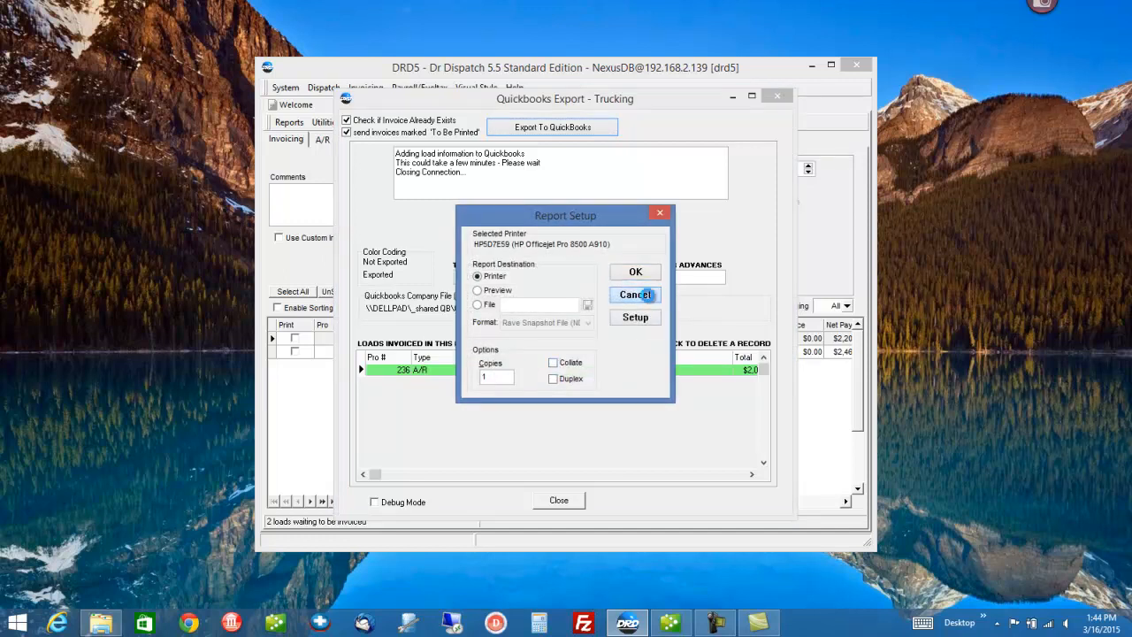
left_click(648, 299)
left_click(543, 358)
left_click(564, 501)
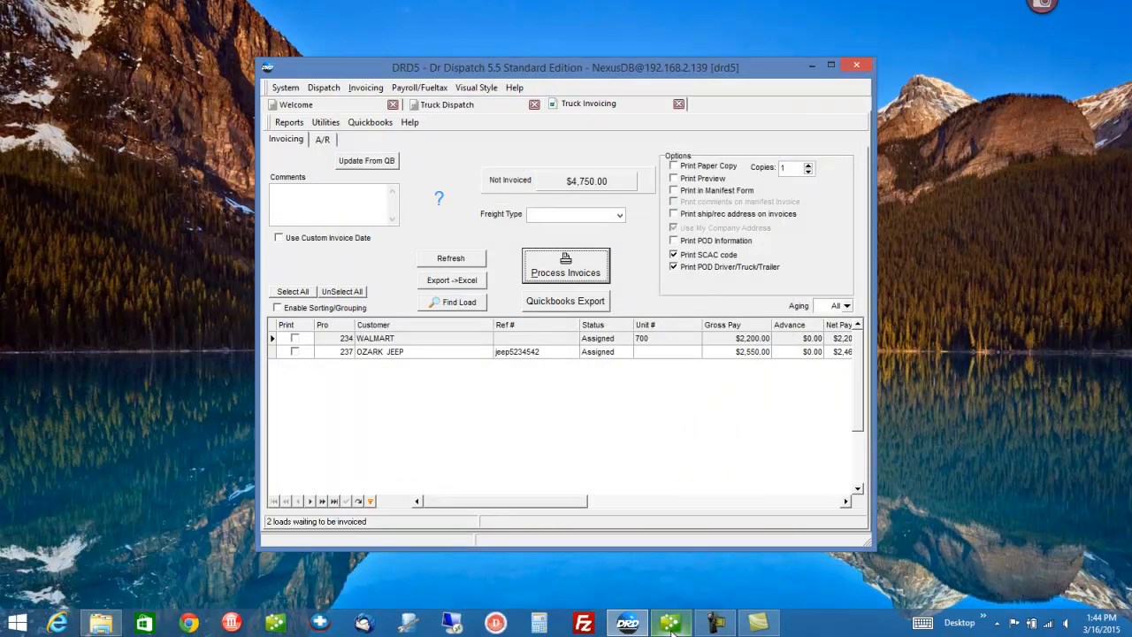
Step: Review OZARK JEEP's invoice 236 for its -500 Advance Taken line, then go back to the Home page
mouse_move(671, 629)
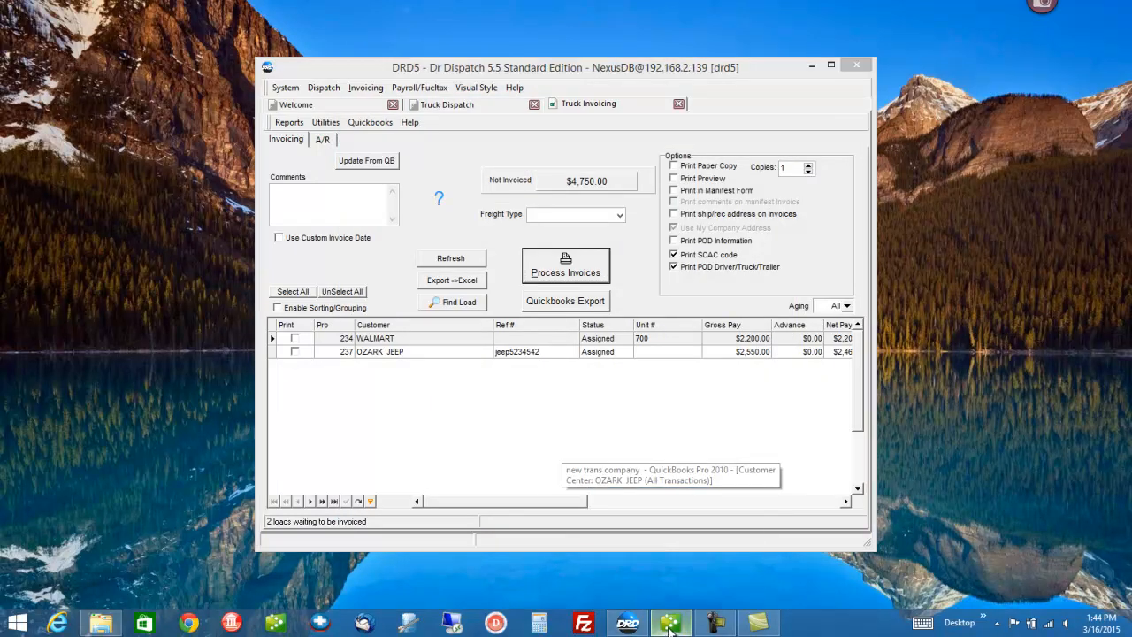
left_click(671, 625)
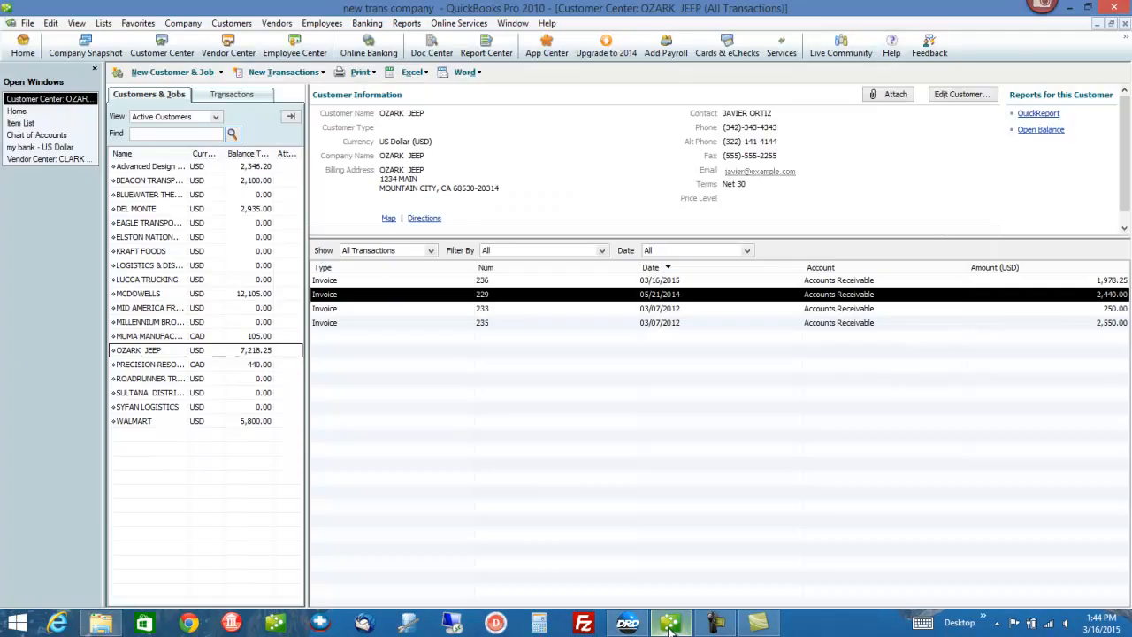
left_click(177, 354)
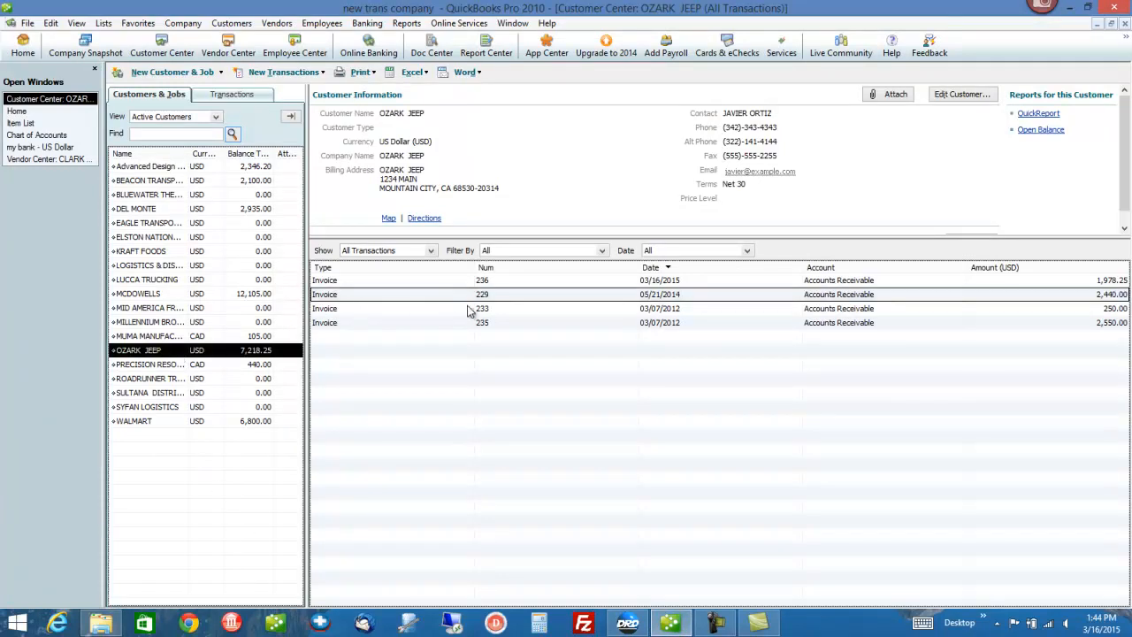
double_click(507, 281)
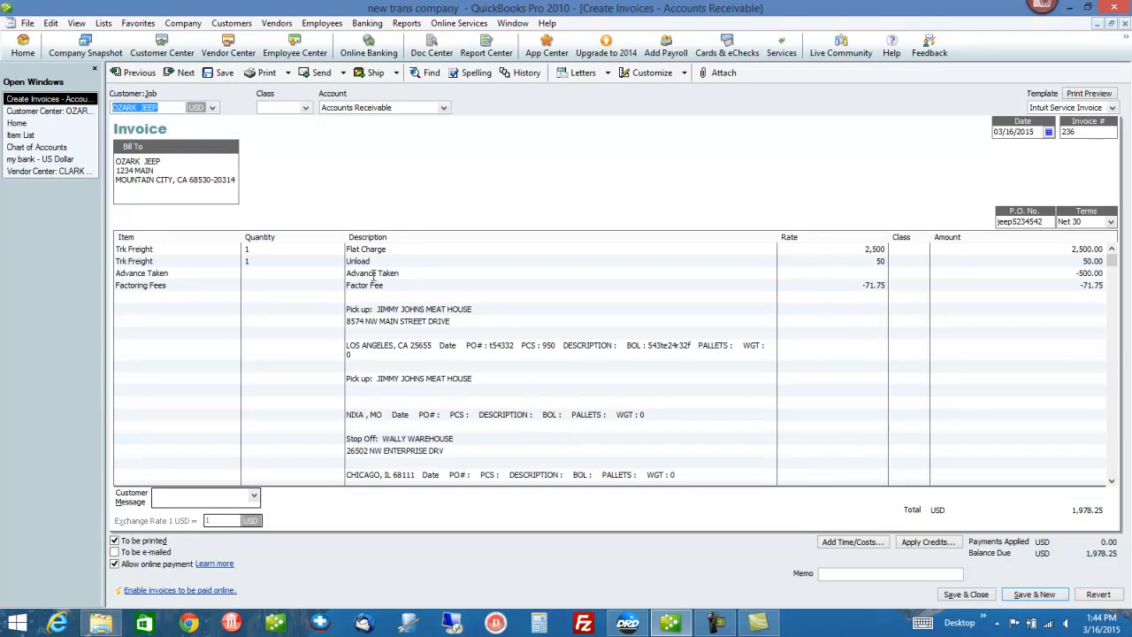
left_click(396, 273)
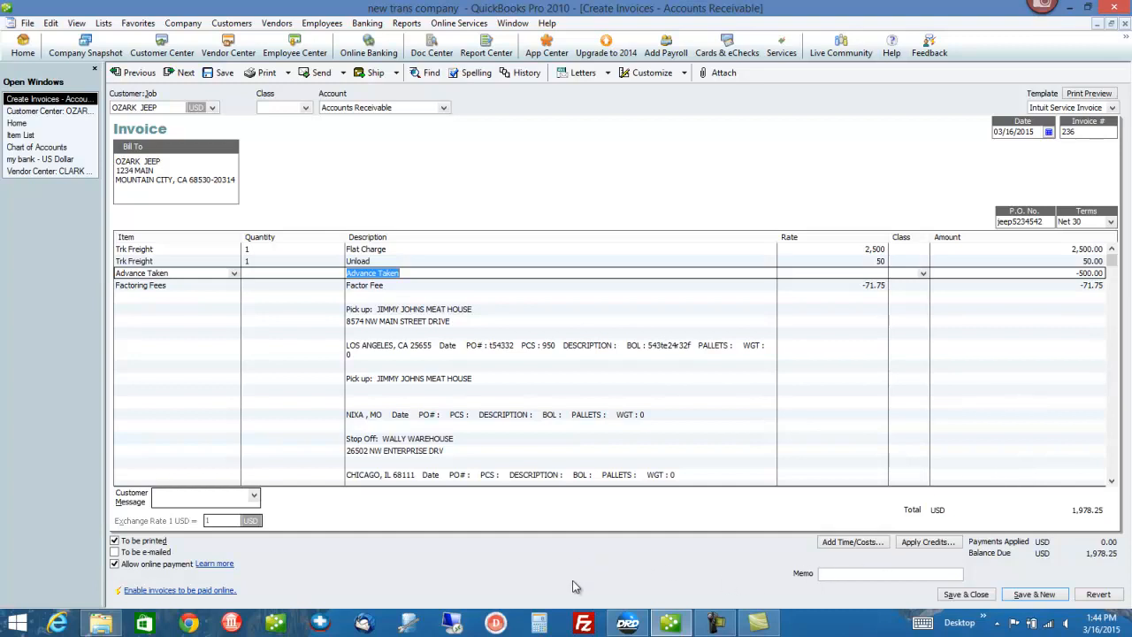
left_click(19, 124)
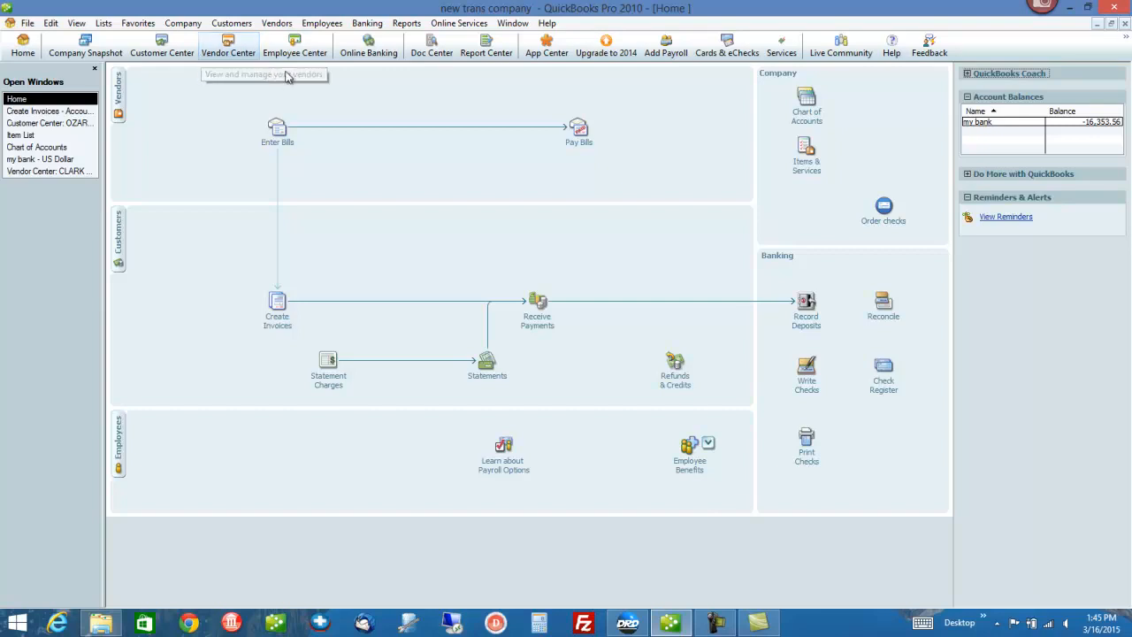
Step: Confirm the 03/16/2015 OZARK JEEP 500.00 payment appears in Make Deposits, cancel, and return to Dr Dispatch
left_click(364, 24)
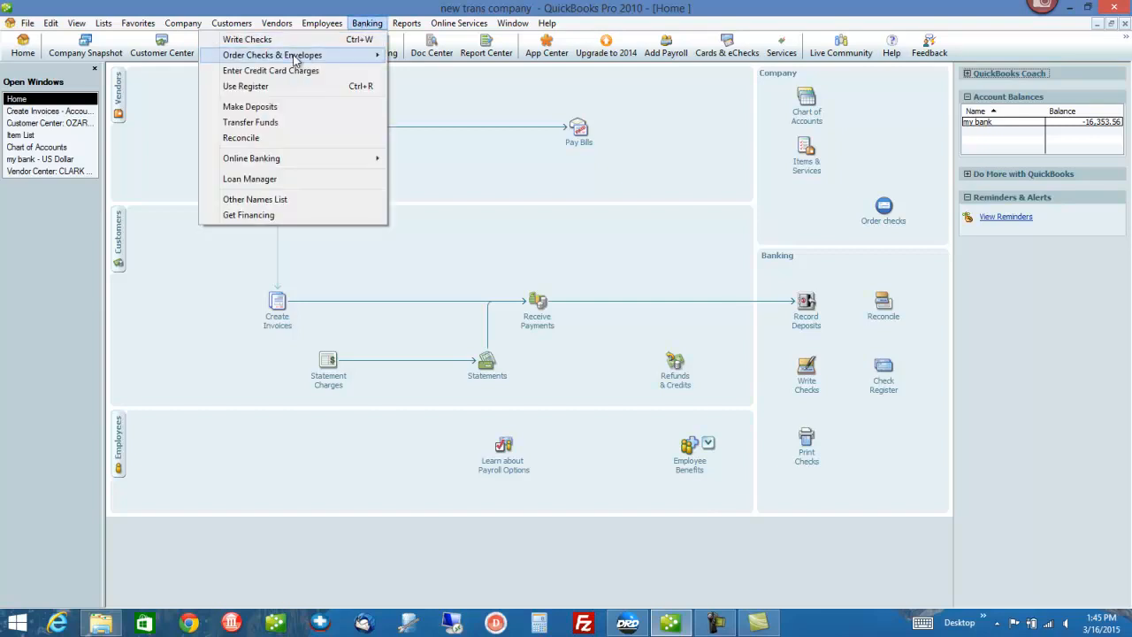
left_click(266, 106)
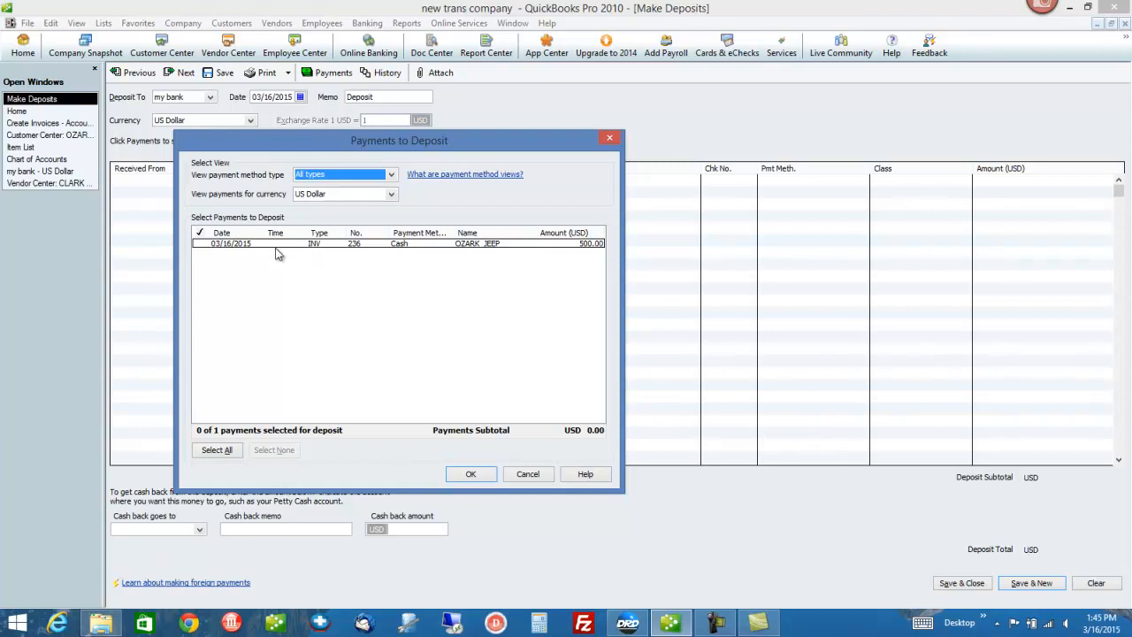
left_click(276, 247)
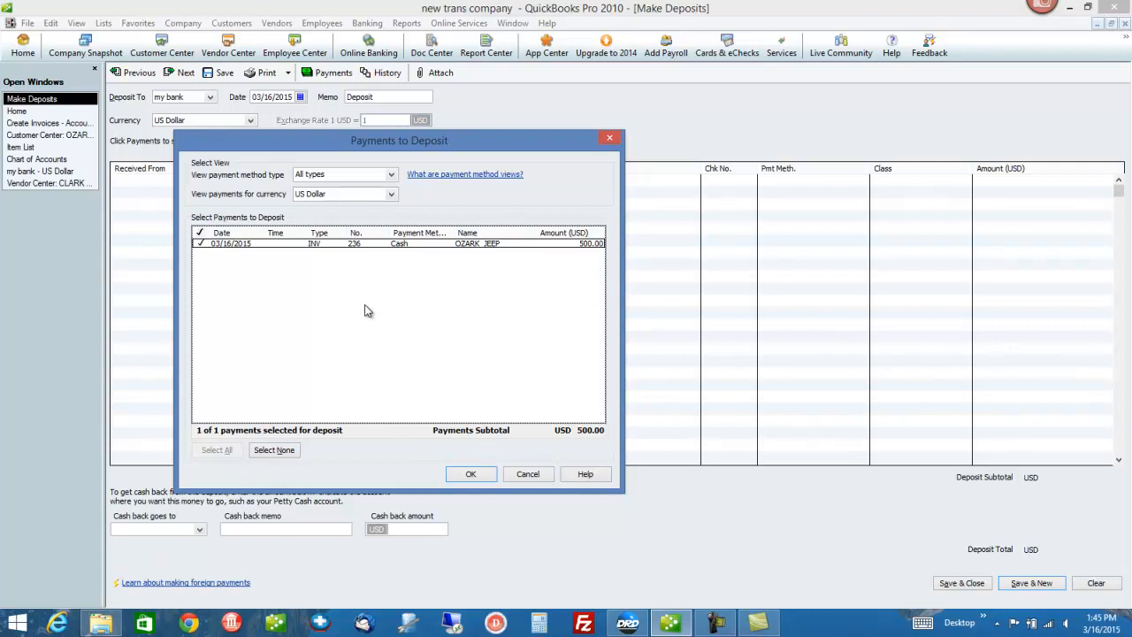
left_click(523, 477)
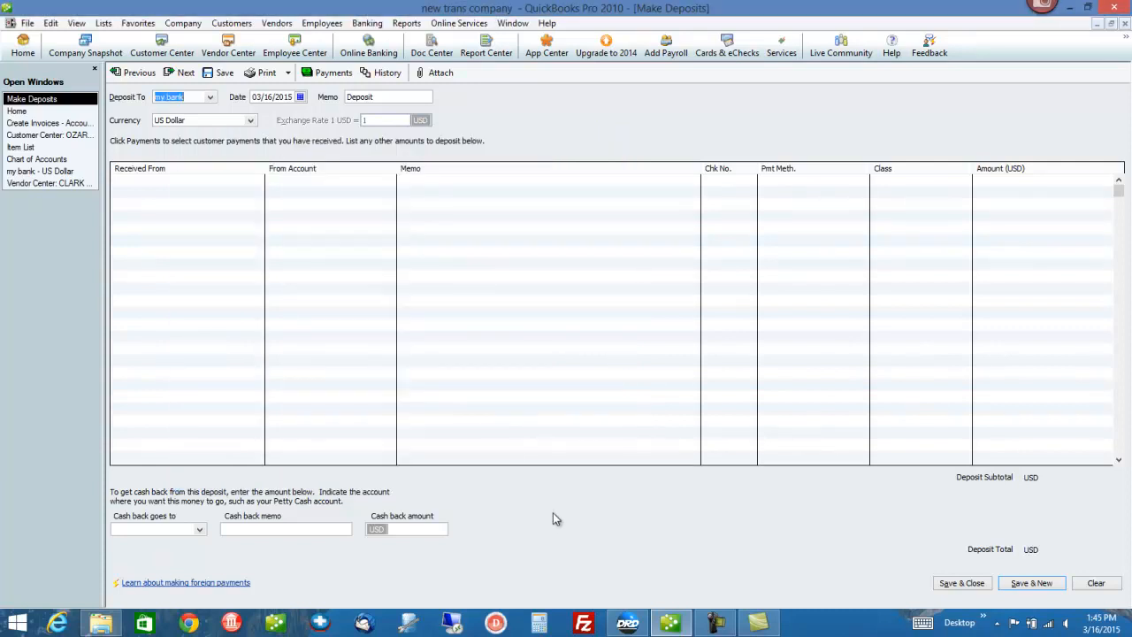
left_click(628, 624)
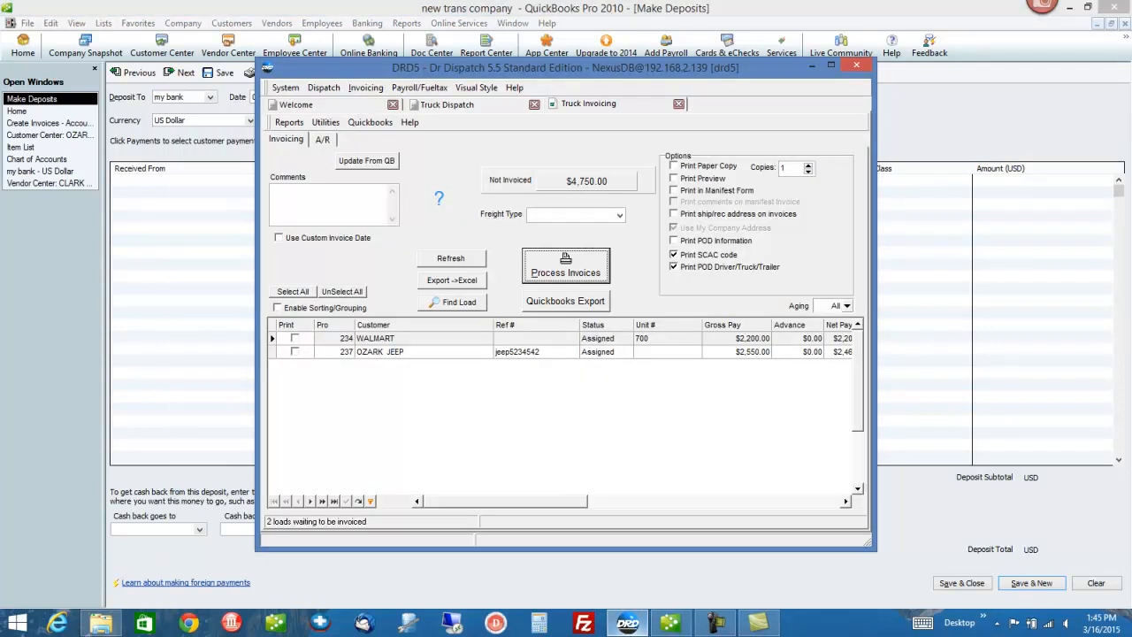